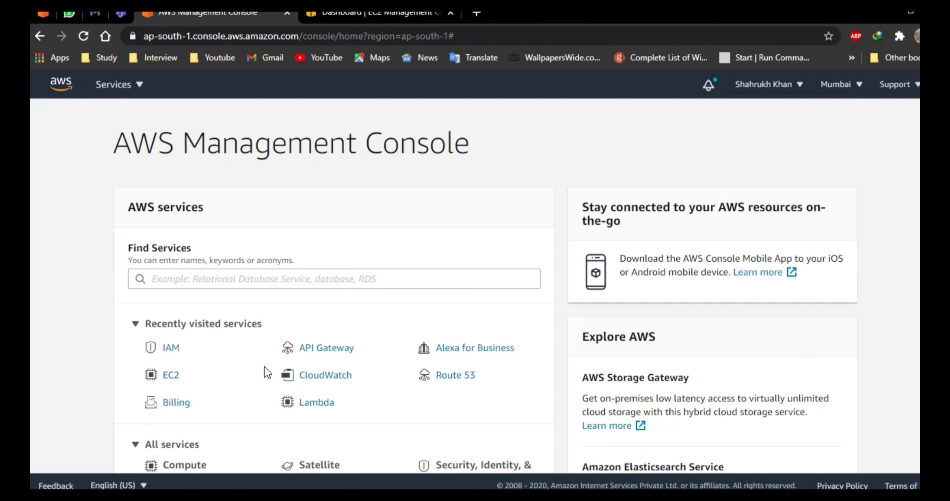
Open IAM and expand the access keys section of the account's security credentials
{"action": "left_click", "coordinate": [171, 348]}
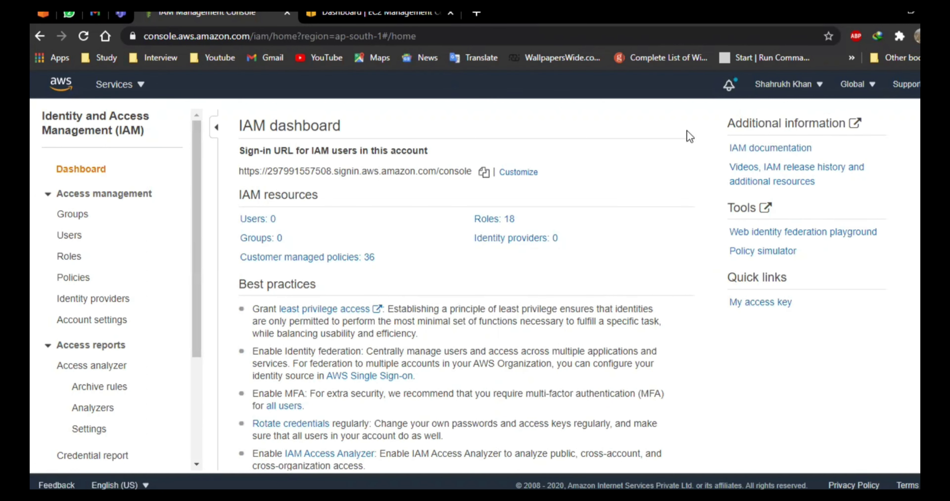
{"action": "left_click", "coordinate": [780, 85]}
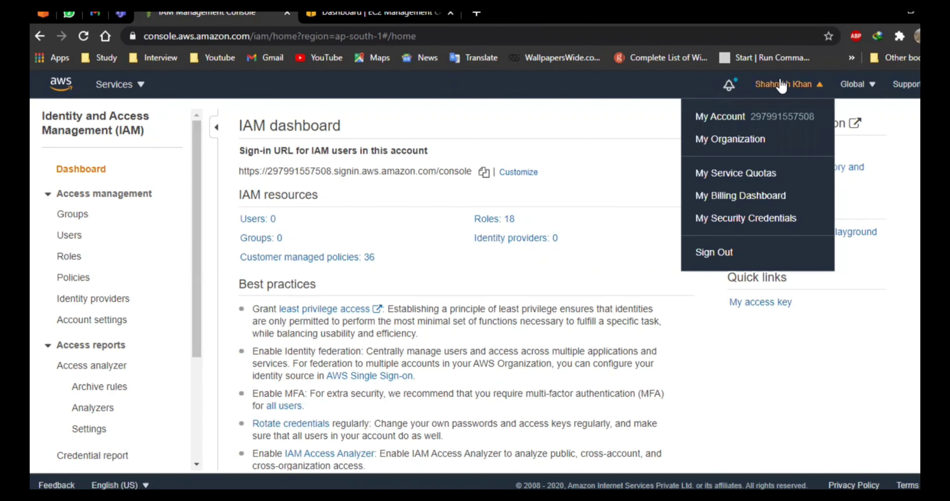
{"action": "left_click", "coordinate": [737, 221]}
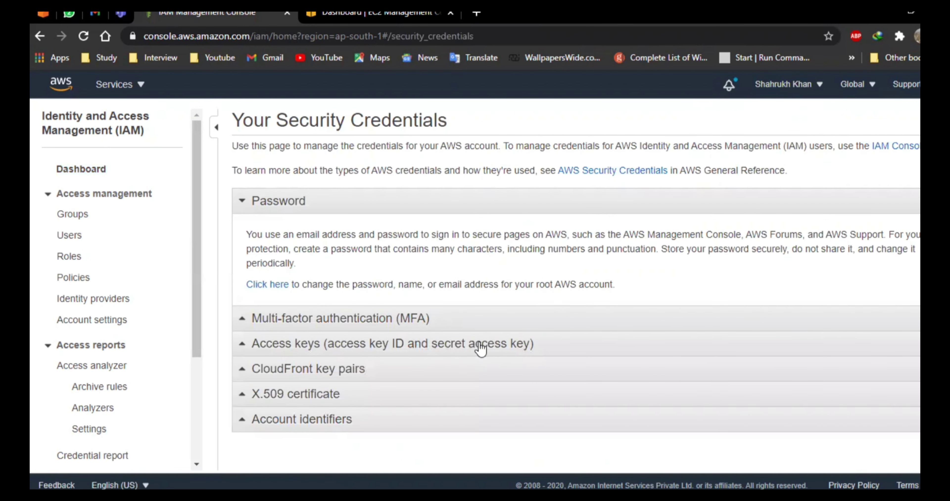
{"action": "left_click", "coordinate": [424, 343]}
{"action": "left_click_drag", "start_coordinate": [260, 267], "coordinate": [313, 266]}
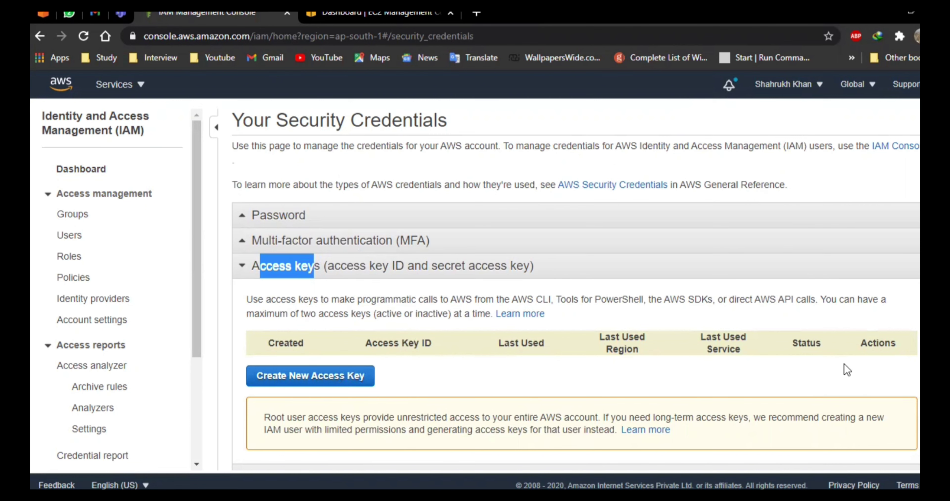
Create a new root user access key and dismiss the confirmation without downloading the key file
{"action": "scroll", "coordinate": [627, 295], "scroll_direction": "down", "scroll_amount": 2}
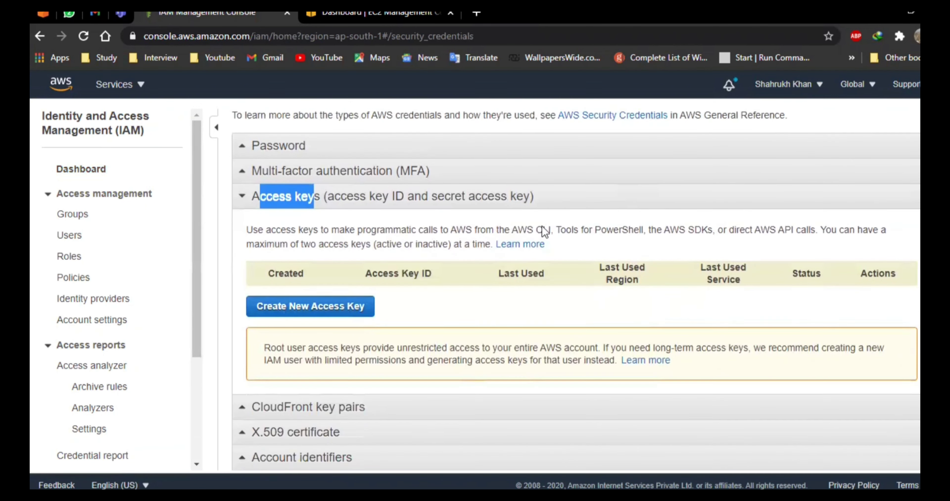
{"action": "left_click", "coordinate": [329, 311]}
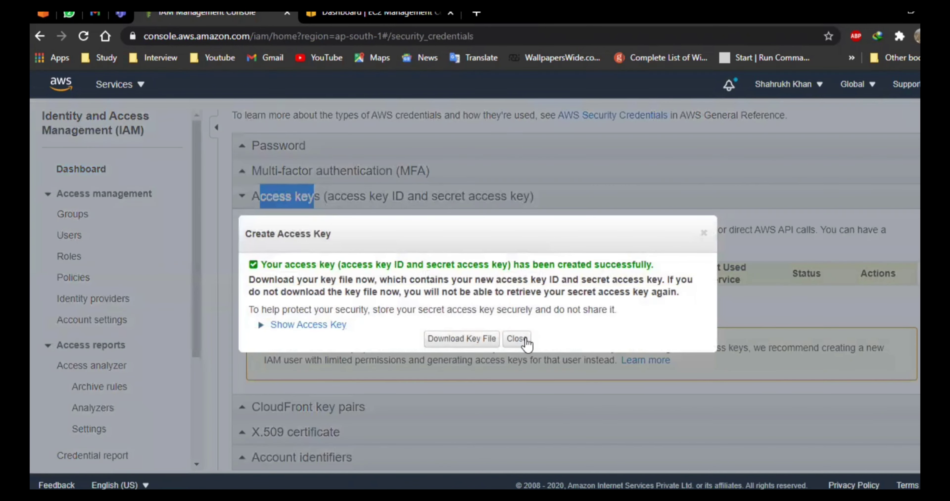
{"action": "left_click", "coordinate": [523, 341]}
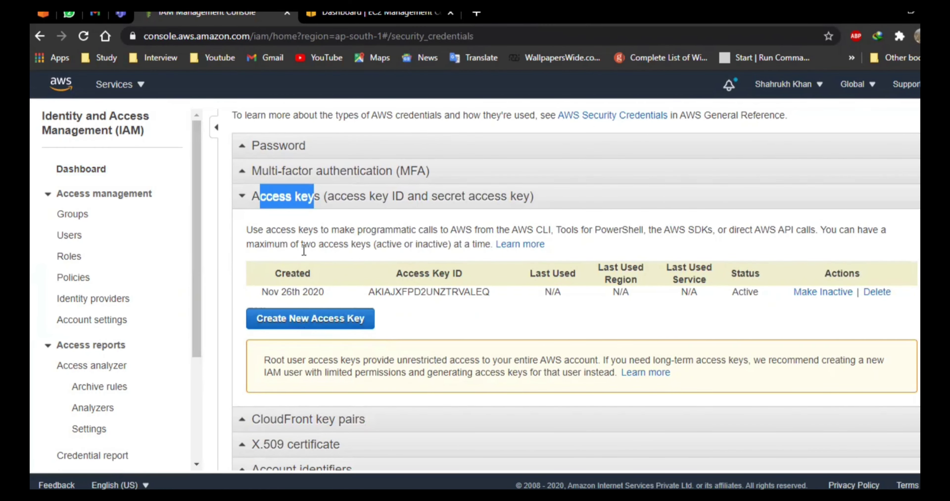
{"action": "left_click_drag", "start_coordinate": [279, 292], "coordinate": [742, 286]}
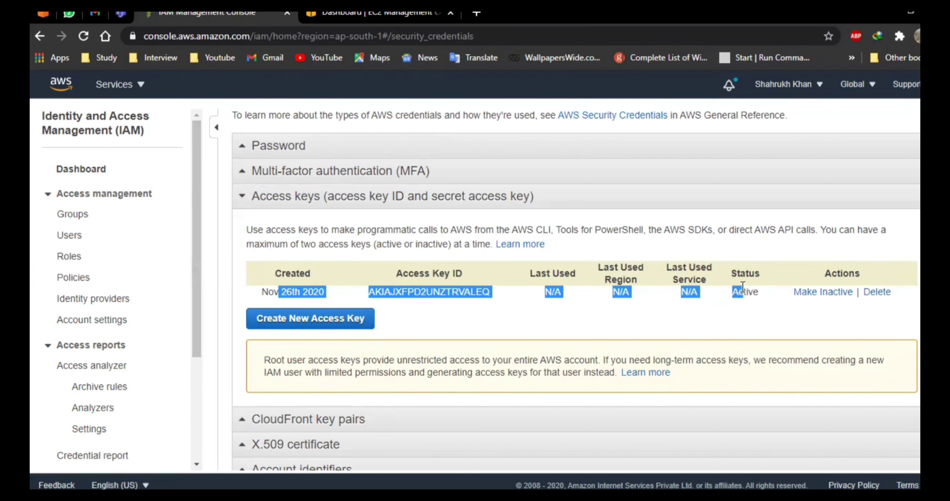
{"action": "left_click", "coordinate": [739, 313]}
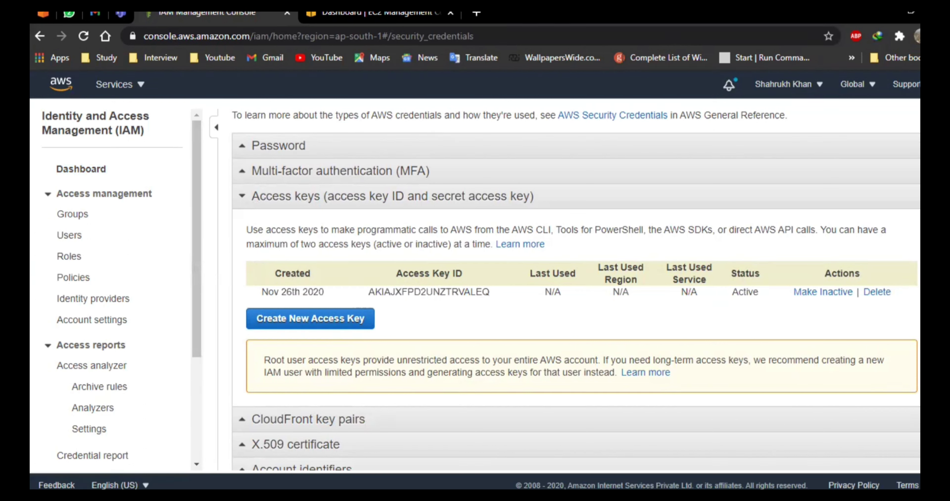
Deactivate the new root access key and permanently delete it, entering its access key ID as confirmation
{"action": "left_click", "coordinate": [882, 294]}
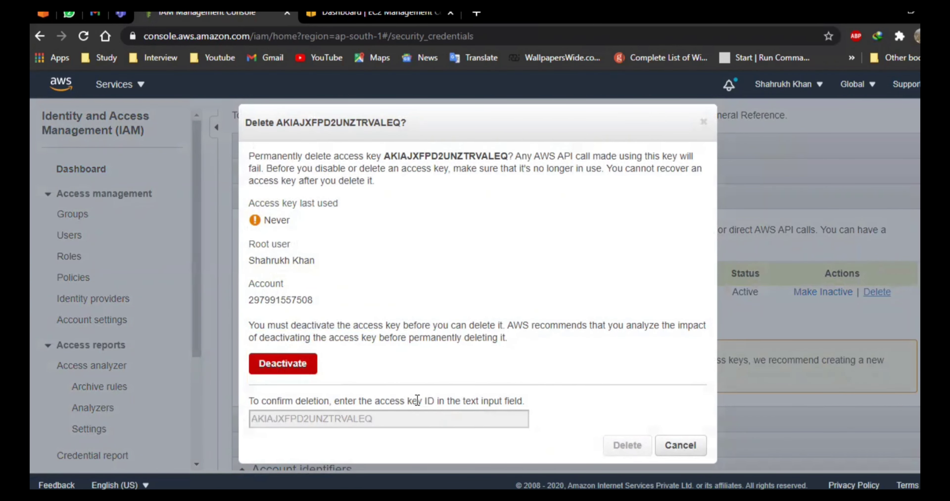
{"action": "left_click_drag", "start_coordinate": [386, 155], "coordinate": [508, 157]}
{"action": "right_click", "coordinate": [493, 155]}
{"action": "left_click", "coordinate": [527, 165]}
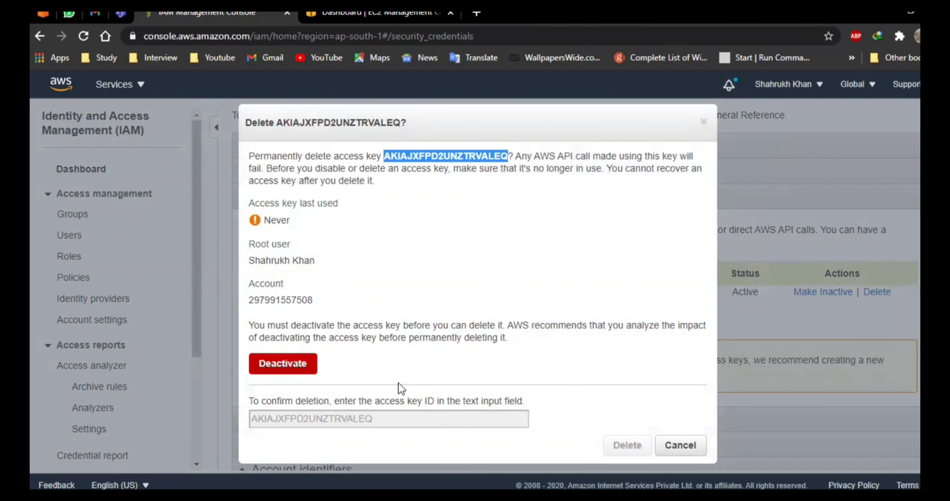
{"action": "left_click", "coordinate": [295, 365]}
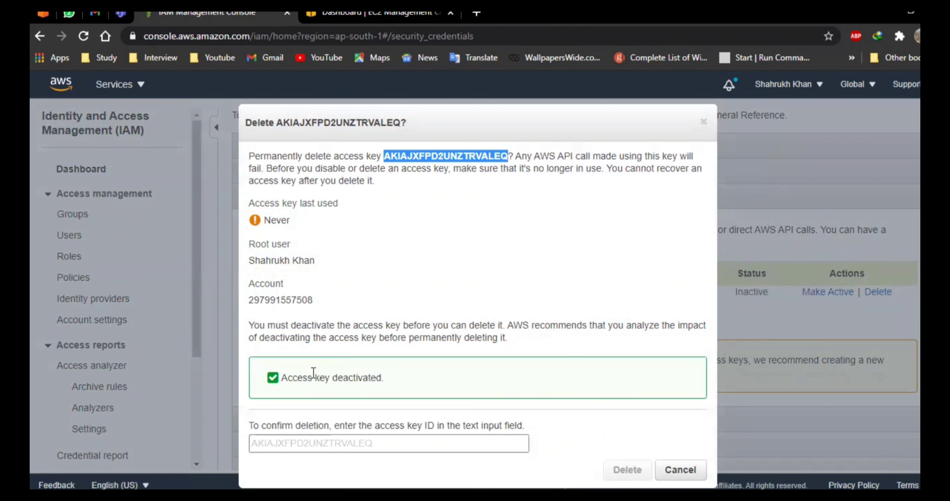
{"action": "right_click", "coordinate": [266, 445]}
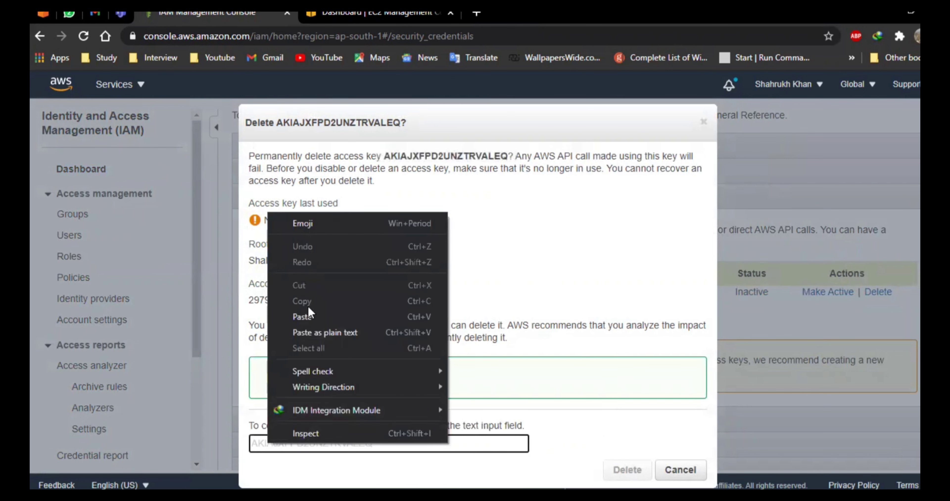
{"action": "left_click", "coordinate": [303, 323]}
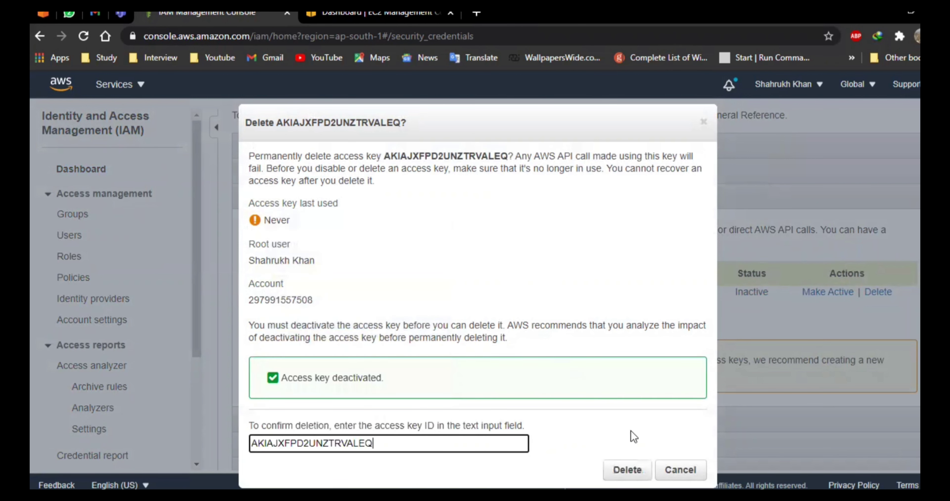
{"action": "left_click", "coordinate": [640, 473]}
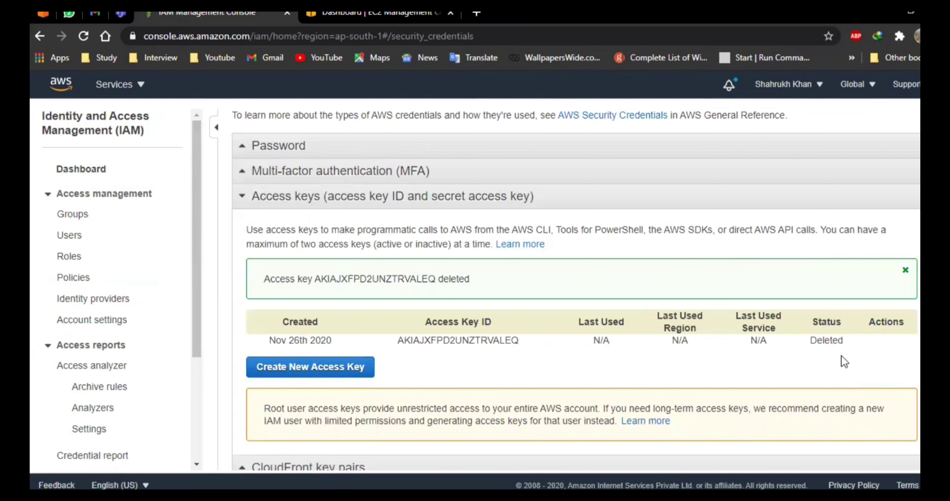
{"action": "double_click", "coordinate": [835, 341]}
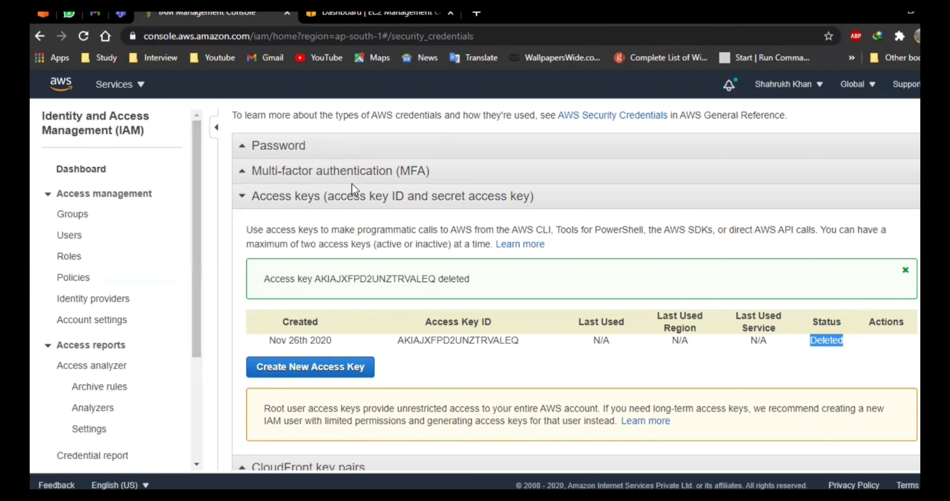
Remove the root account's virtual MFA device in the multi-factor authentication section
{"action": "left_click", "coordinate": [343, 170]}
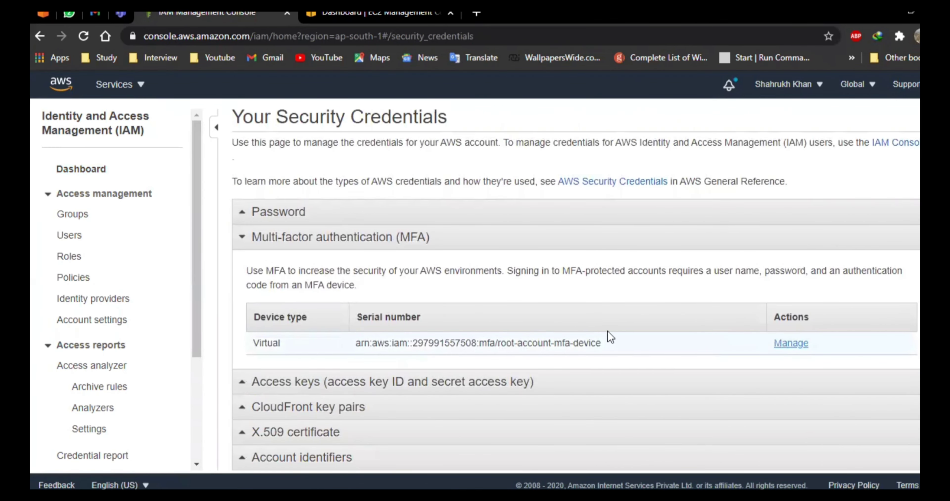
{"action": "left_click", "coordinate": [789, 343]}
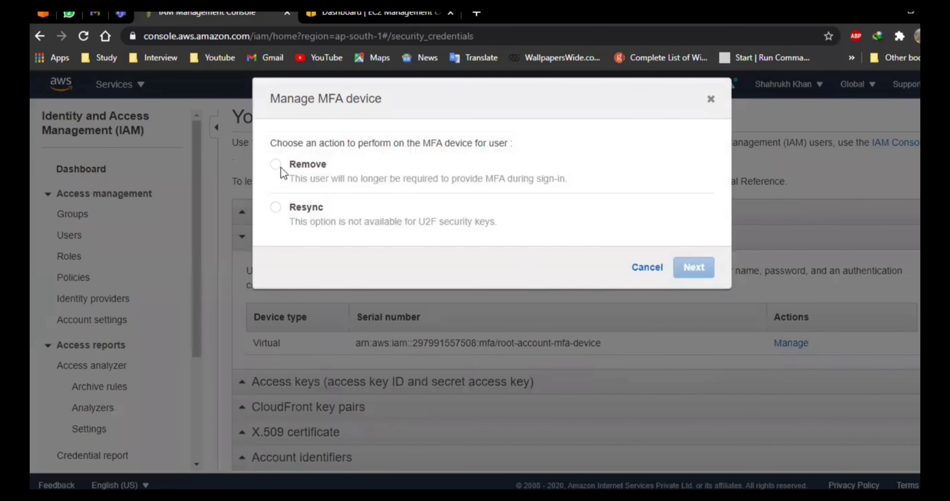
{"action": "left_click", "coordinate": [290, 169]}
{"action": "left_click", "coordinate": [292, 207]}
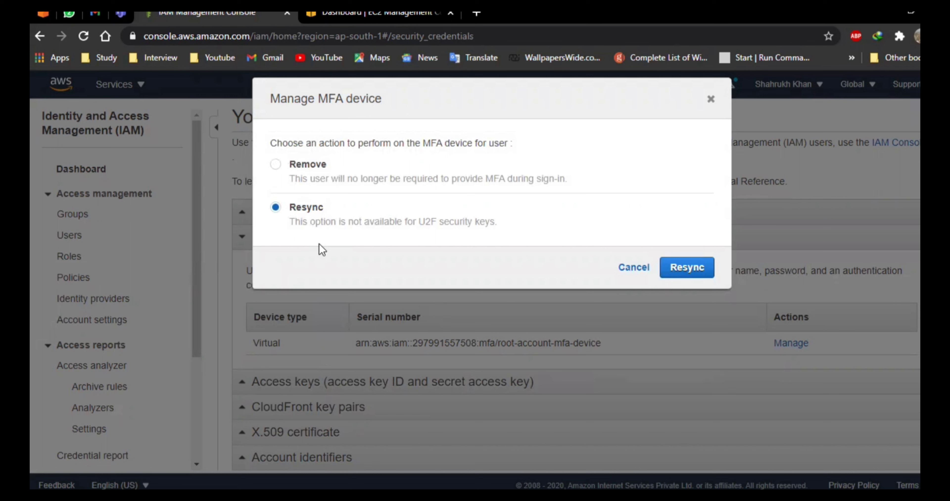
{"action": "left_click", "coordinate": [296, 164]}
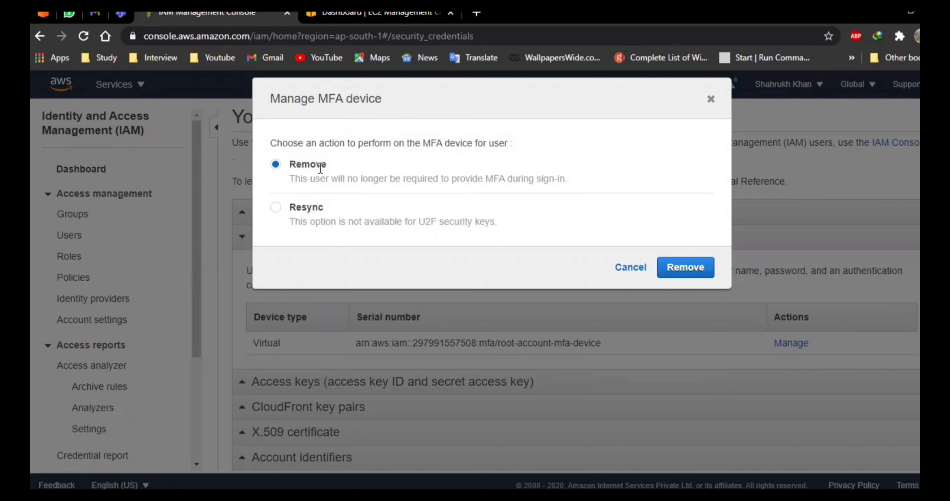
{"action": "left_click", "coordinate": [702, 273]}
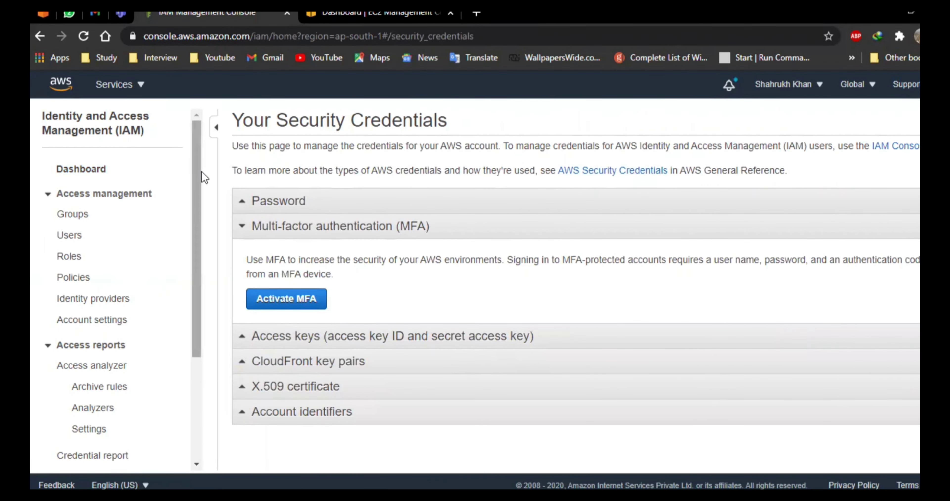
Open the list of IAM policies with the side navigation collapsed and examine the policy types
{"action": "left_click", "coordinate": [84, 173]}
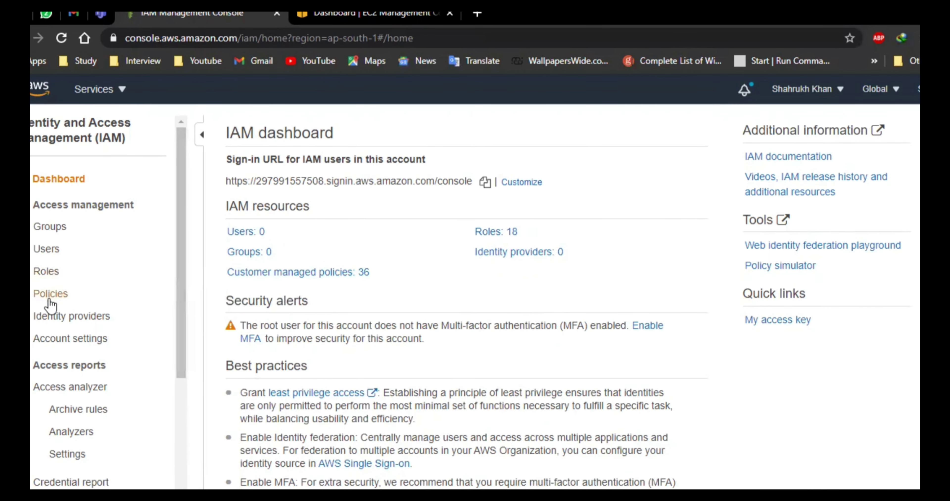
{"action": "left_click", "coordinate": [50, 300]}
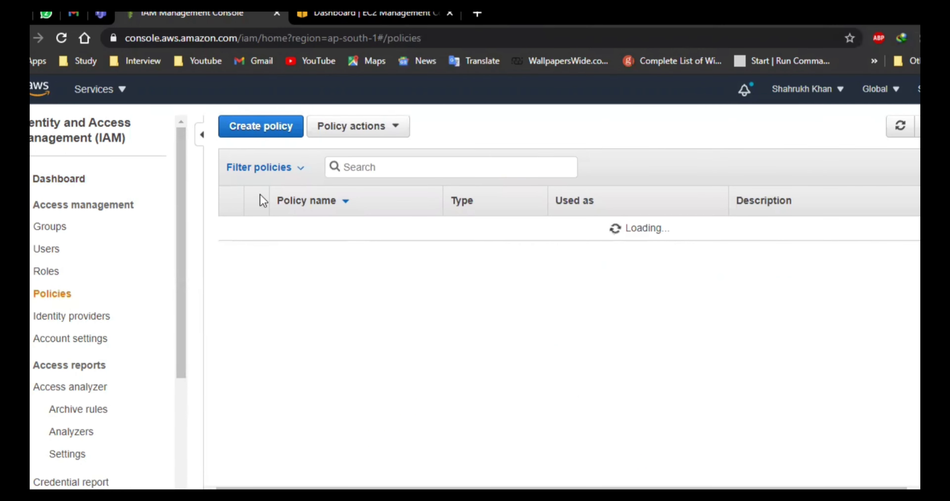
{"action": "left_click", "coordinate": [201, 136]}
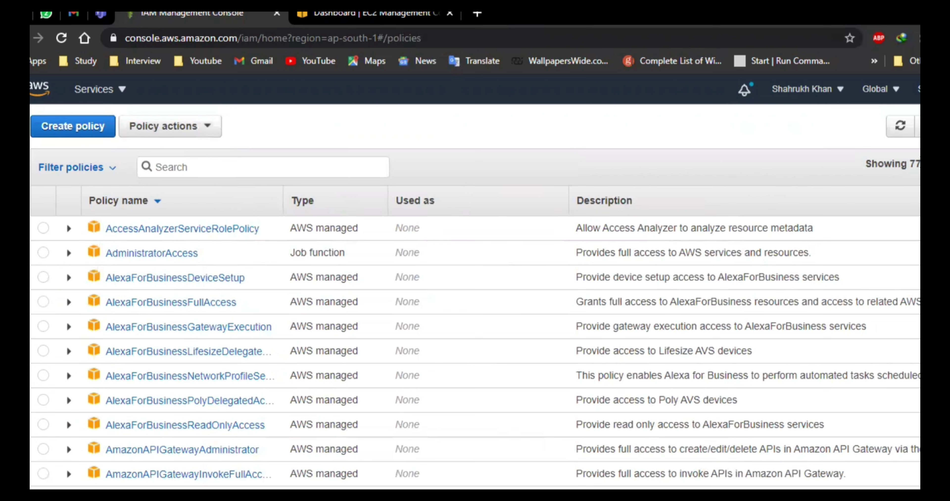
{"action": "double_click", "coordinate": [915, 164]}
{"action": "left_click_drag", "start_coordinate": [292, 227], "coordinate": [356, 235]}
{"action": "left_click_drag", "start_coordinate": [296, 254], "coordinate": [343, 258]}
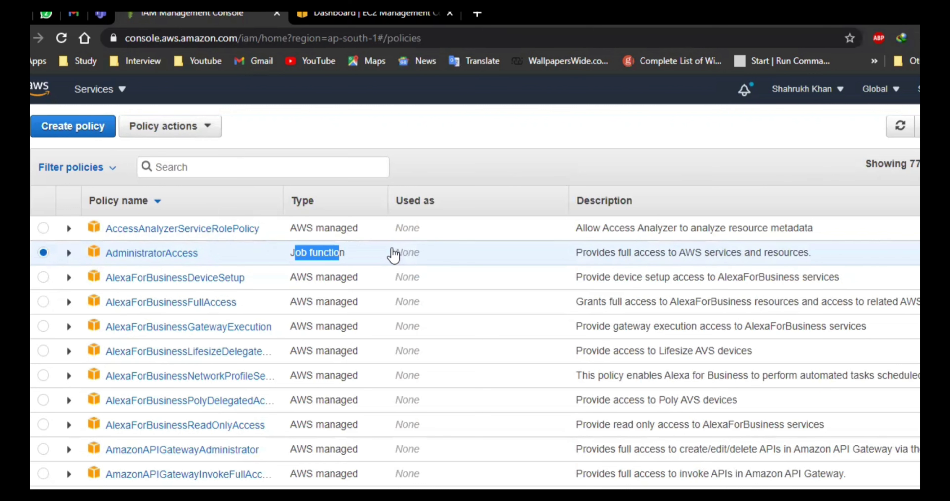
Filter the policies to show only the Customer managed type
{"action": "left_click", "coordinate": [113, 169]}
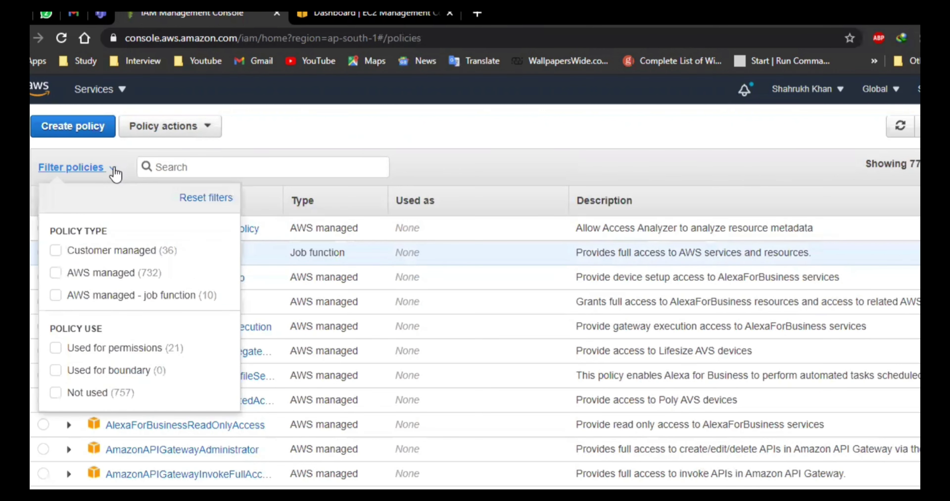
{"action": "left_click", "coordinate": [76, 252]}
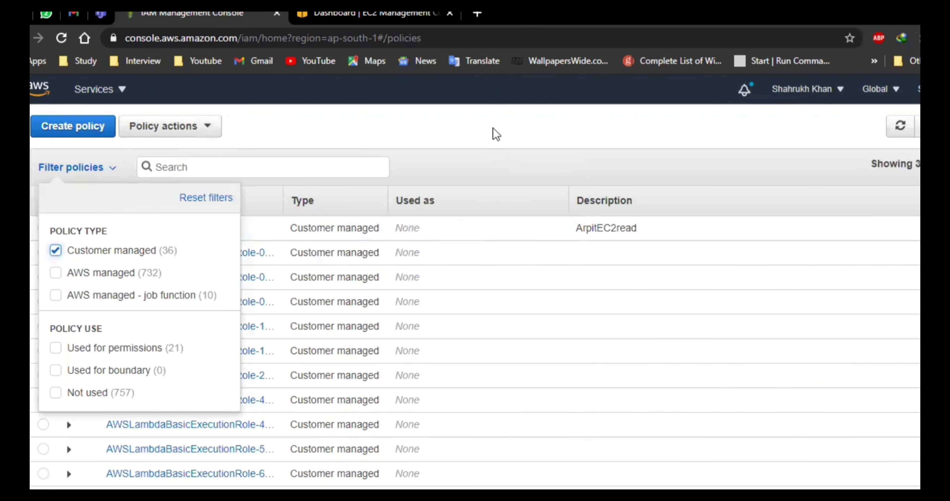
{"action": "left_click", "coordinate": [496, 135]}
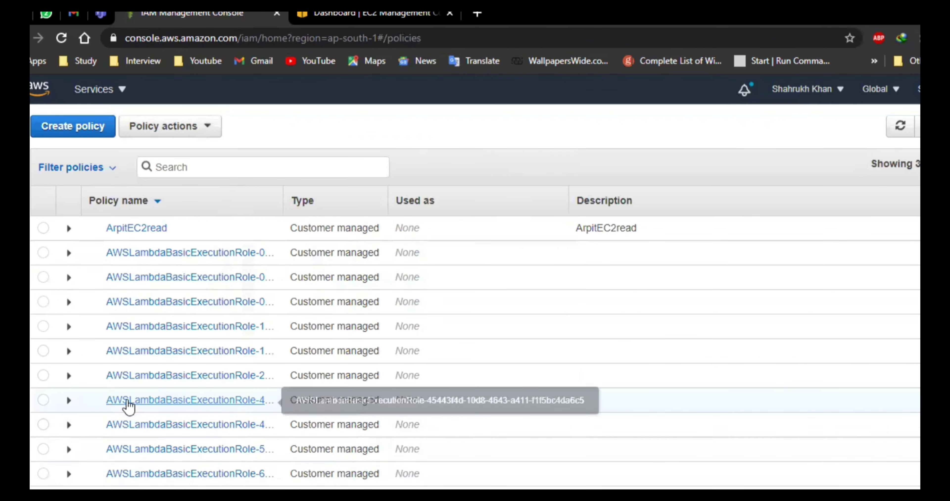
{"action": "left_click_drag", "start_coordinate": [286, 203], "coordinate": [303, 202]}
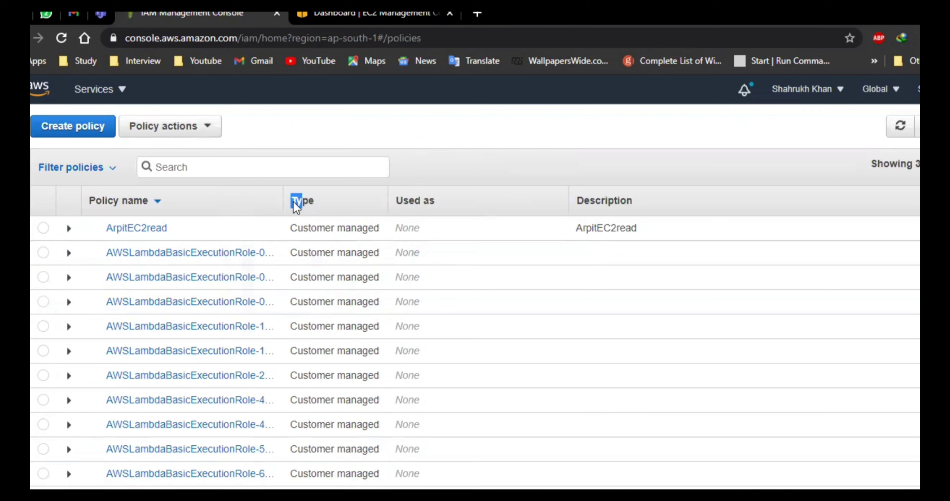
Delete the customer managed policy ArpitEC2read and confirm the deletion
{"action": "left_click", "coordinate": [41, 258]}
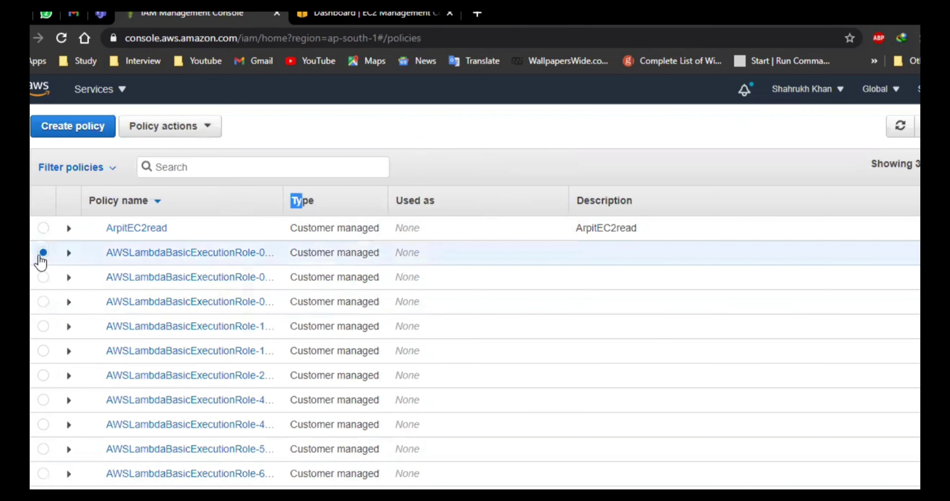
{"action": "left_click", "coordinate": [43, 228]}
{"action": "left_click", "coordinate": [210, 127]}
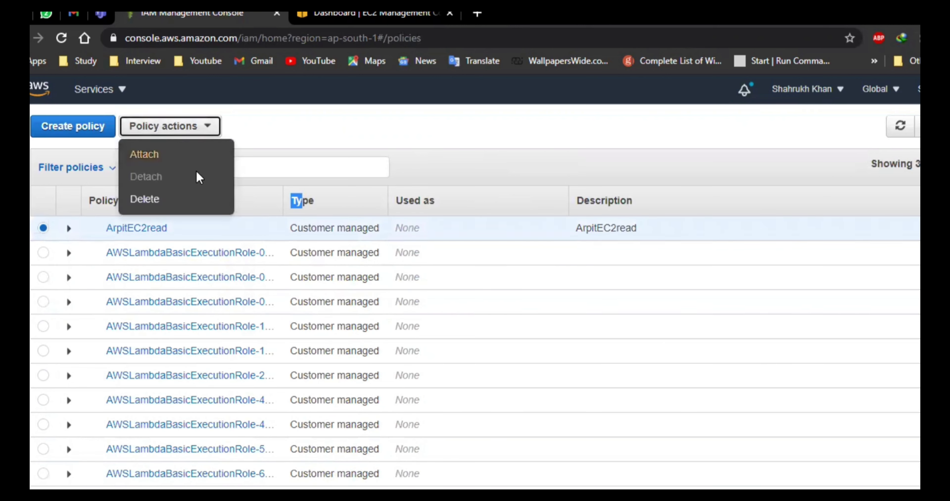
{"action": "left_click", "coordinate": [182, 202]}
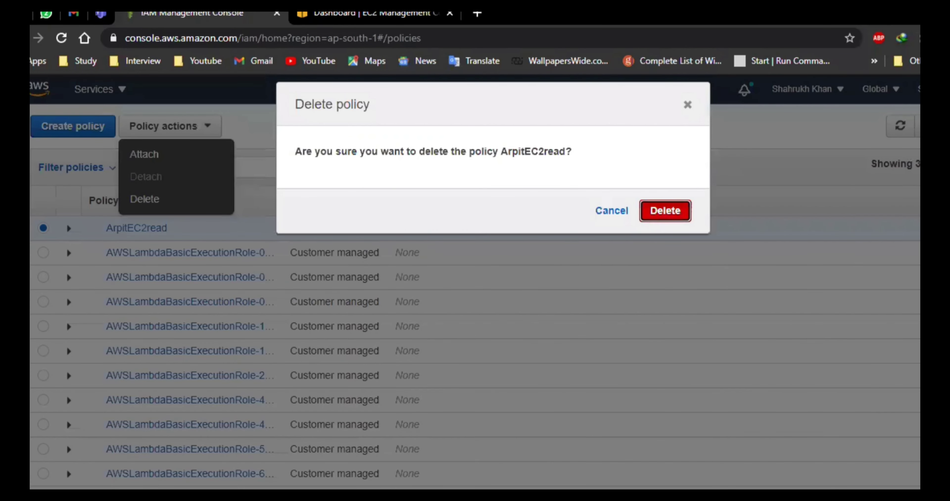
{"action": "key", "text": "Return"}
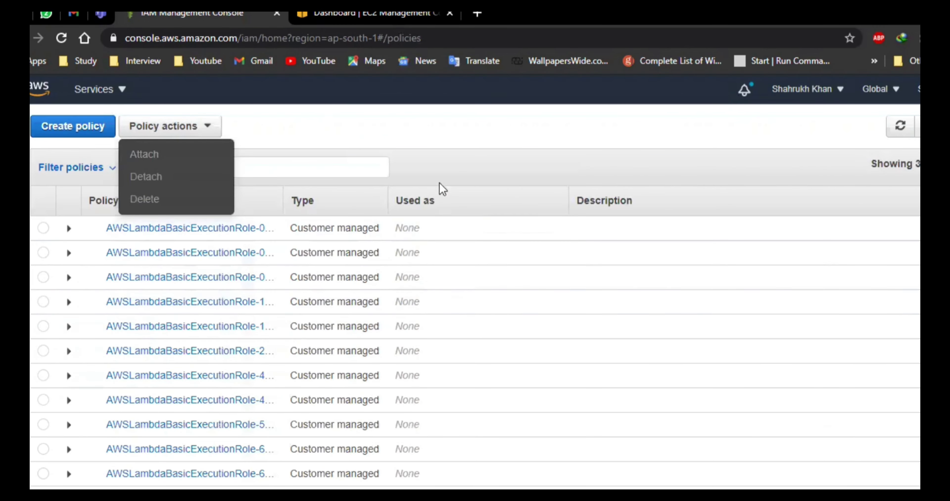
{"action": "left_click", "coordinate": [421, 161]}
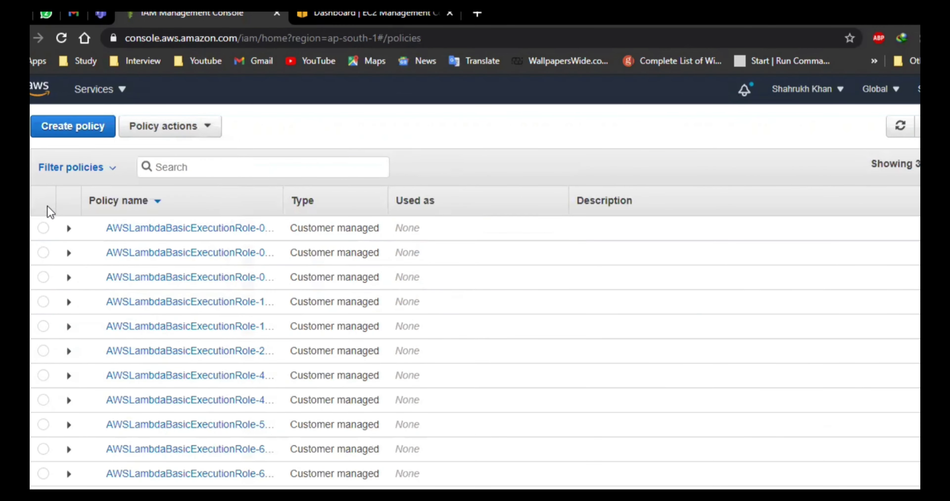
Select the first AWSLambdaBasicExecutionRole policy and look through the list of customer managed policies
{"action": "left_click", "coordinate": [43, 227]}
{"action": "scroll", "coordinate": [79, 279], "scroll_direction": "down", "scroll_amount": 10}
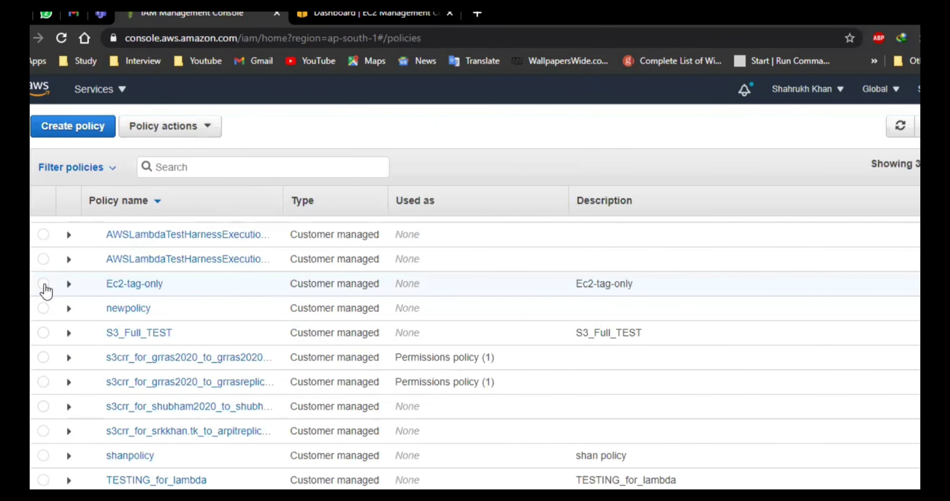
{"action": "scroll", "coordinate": [462, 267], "scroll_direction": "up", "scroll_amount": 10}
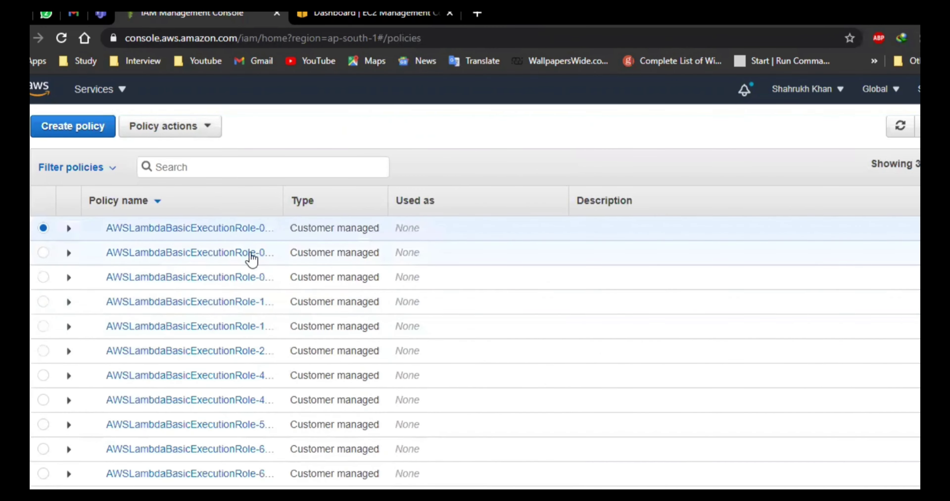
Switch the policy type filter from Customer managed to AWS managed - job function and examine the AdministratorAccess description
{"action": "left_click", "coordinate": [104, 171]}
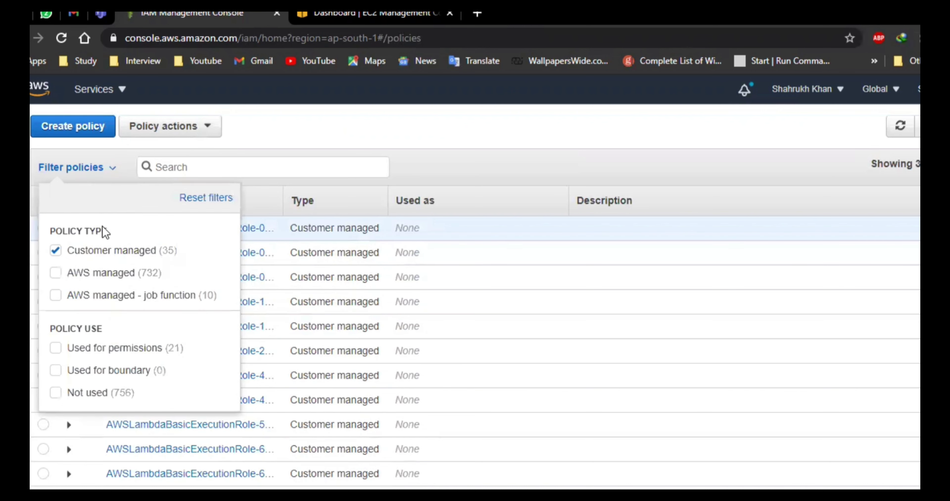
{"action": "left_click", "coordinate": [56, 250]}
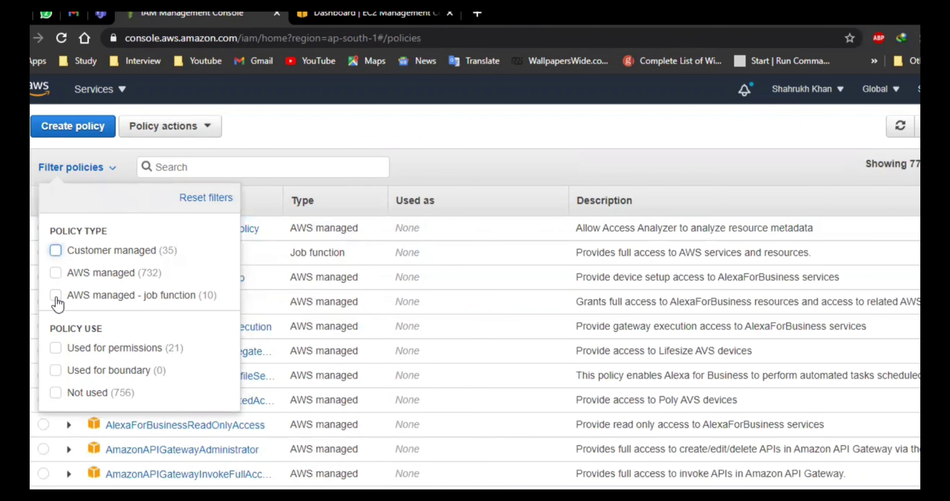
{"action": "left_click", "coordinate": [56, 295]}
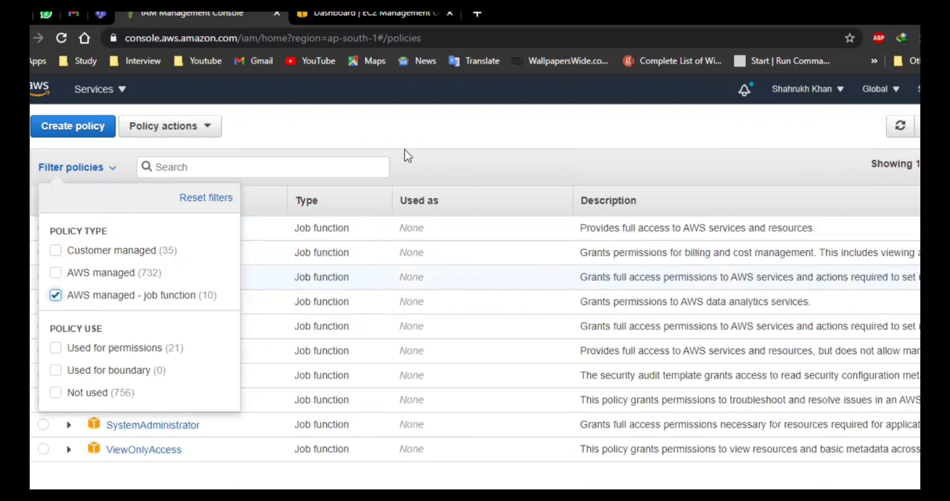
{"action": "left_click", "coordinate": [366, 159]}
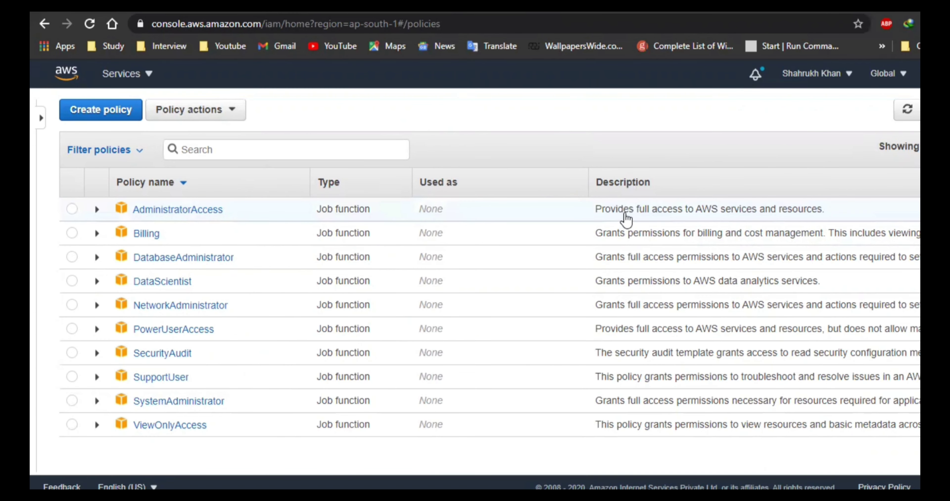
{"action": "left_click_drag", "start_coordinate": [611, 229], "coordinate": [783, 229]}
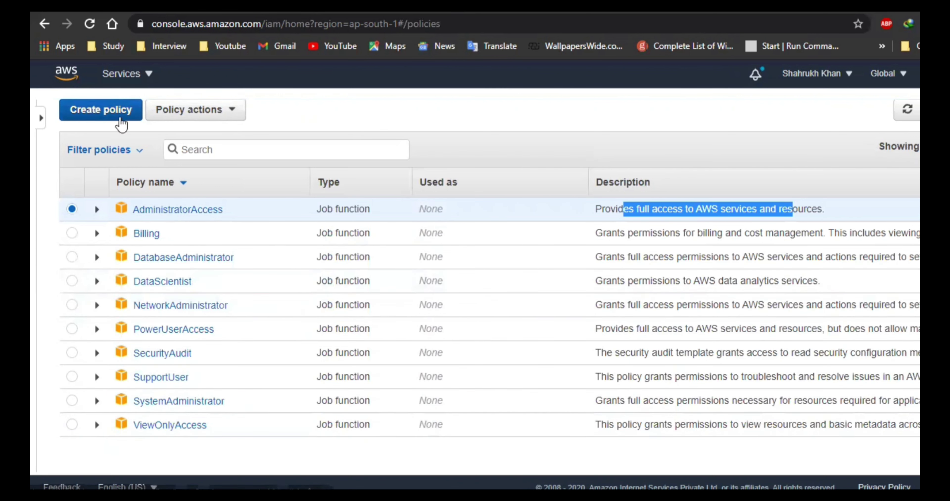
Clear the AWS managed - job function filter and search the policies for "ec2"
{"action": "left_click", "coordinate": [110, 150]}
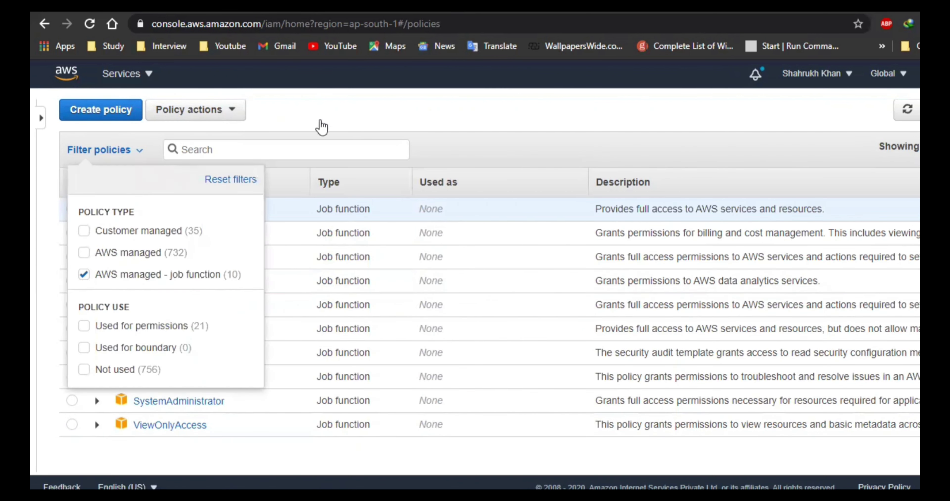
{"action": "left_click", "coordinate": [217, 154]}
{"action": "type", "text": "ec"}
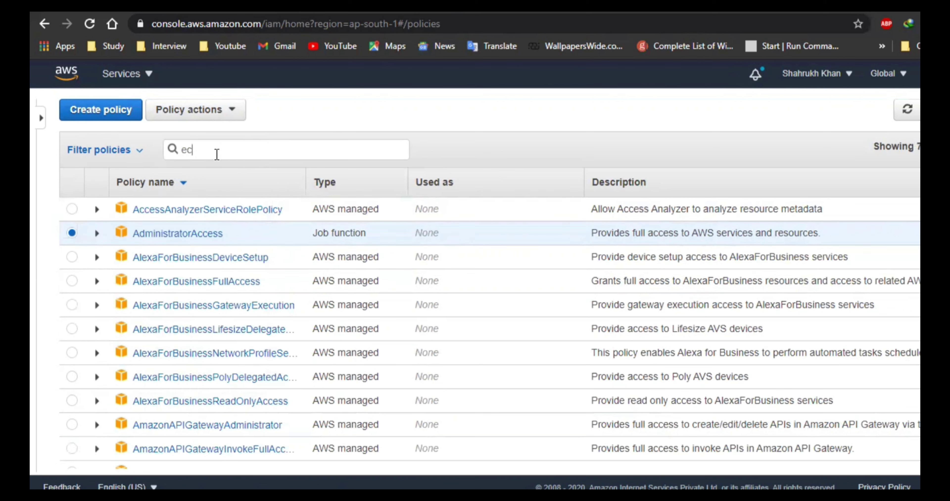
{"action": "type", "text": "2"}
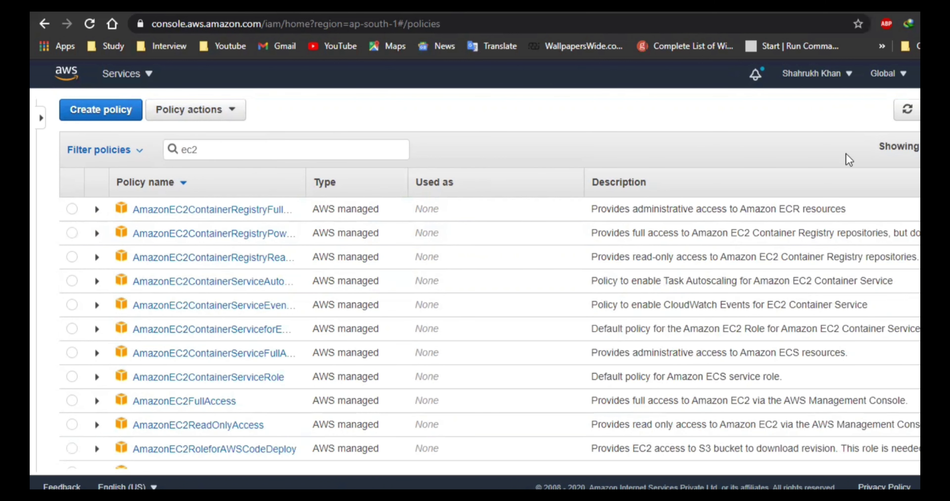
Look through the EC2 policies, then open AmazonEC2FullAccess and view its permissions as JSON
{"action": "left_click_drag", "start_coordinate": [918, 147], "coordinate": [896, 146]}
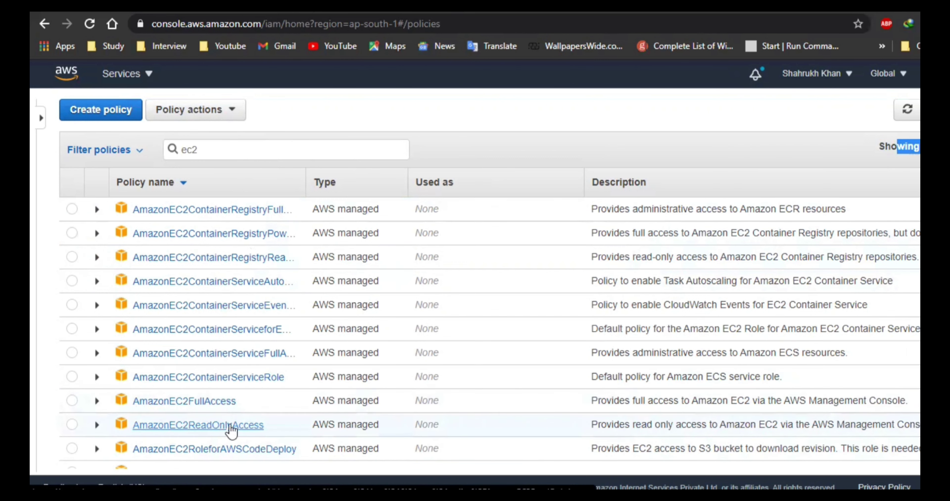
{"action": "scroll", "coordinate": [189, 409], "scroll_direction": "down", "scroll_amount": 2}
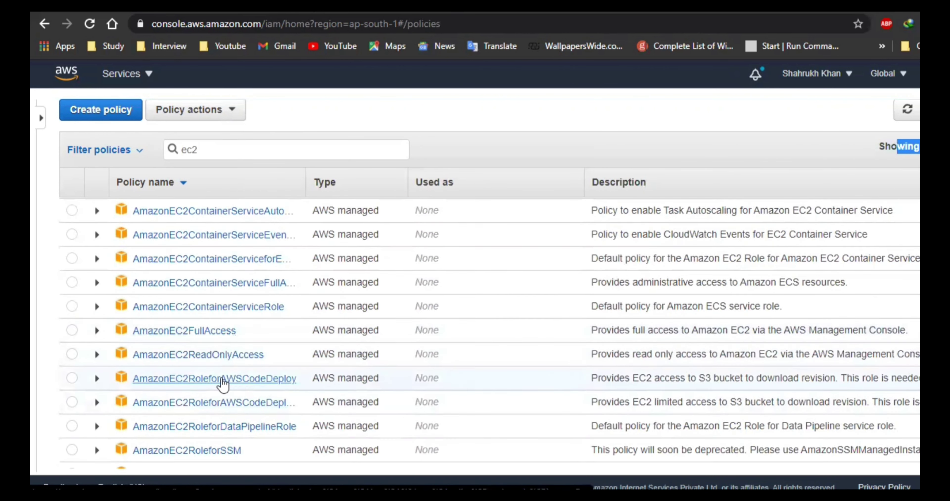
{"action": "scroll", "coordinate": [227, 430], "scroll_direction": "down", "scroll_amount": 2}
{"action": "scroll", "coordinate": [214, 383], "scroll_direction": "down", "scroll_amount": 4}
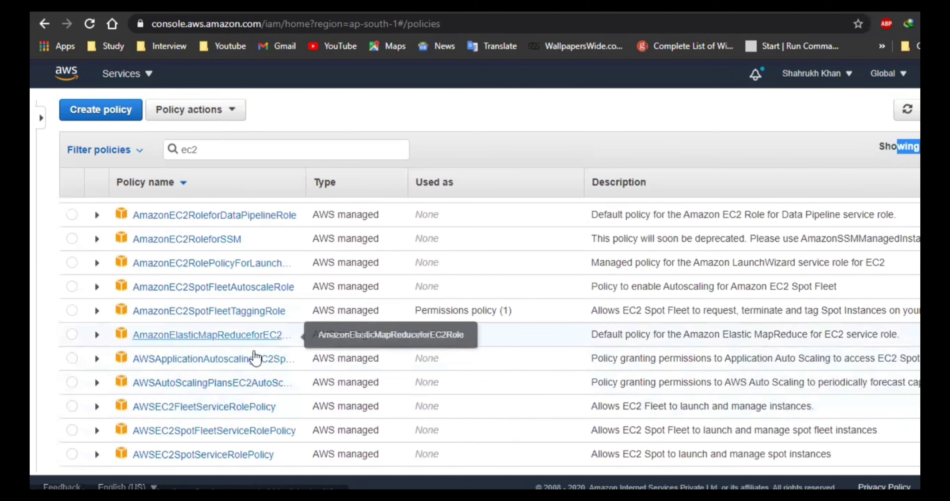
{"action": "scroll", "coordinate": [194, 407], "scroll_direction": "up", "scroll_amount": 6}
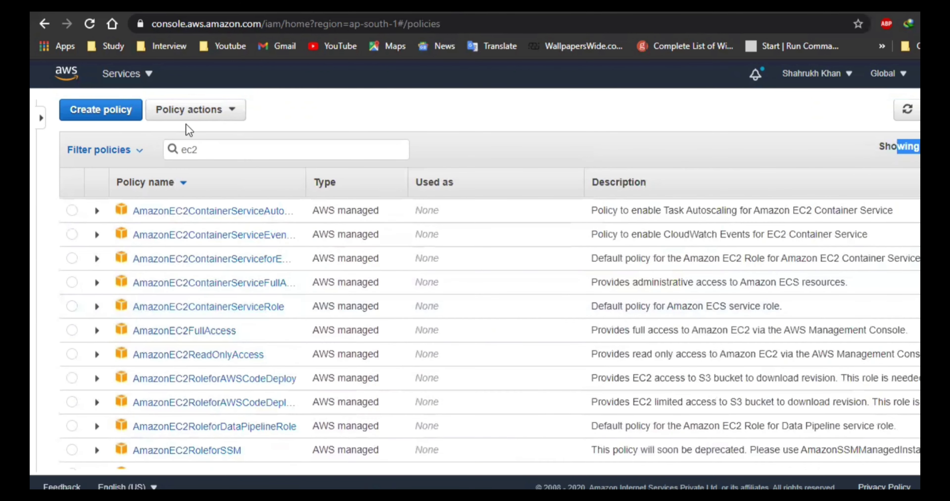
{"action": "left_click", "coordinate": [173, 337]}
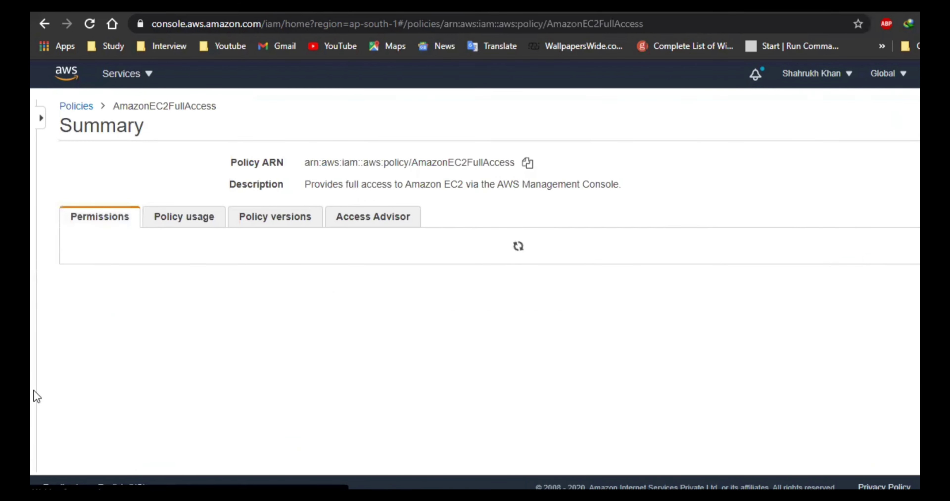
{"action": "left_click", "coordinate": [196, 258]}
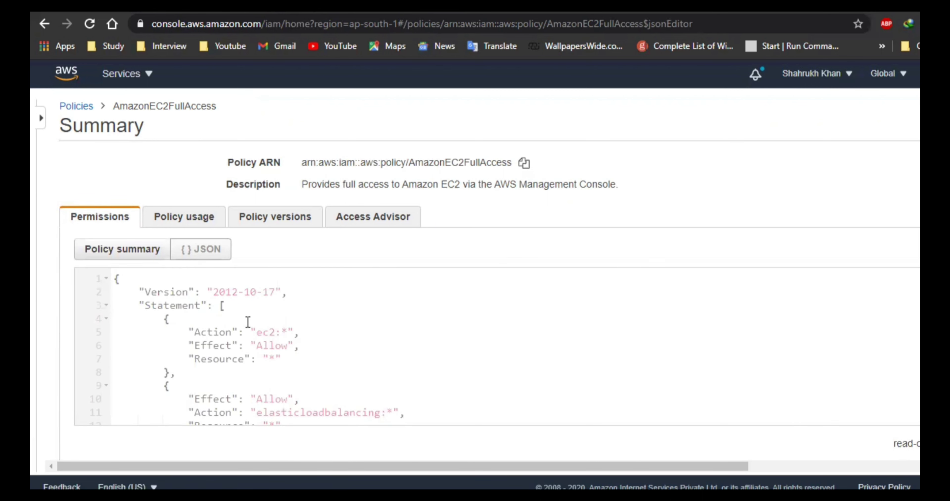
{"action": "scroll", "coordinate": [290, 318], "scroll_direction": "down", "scroll_amount": 10}
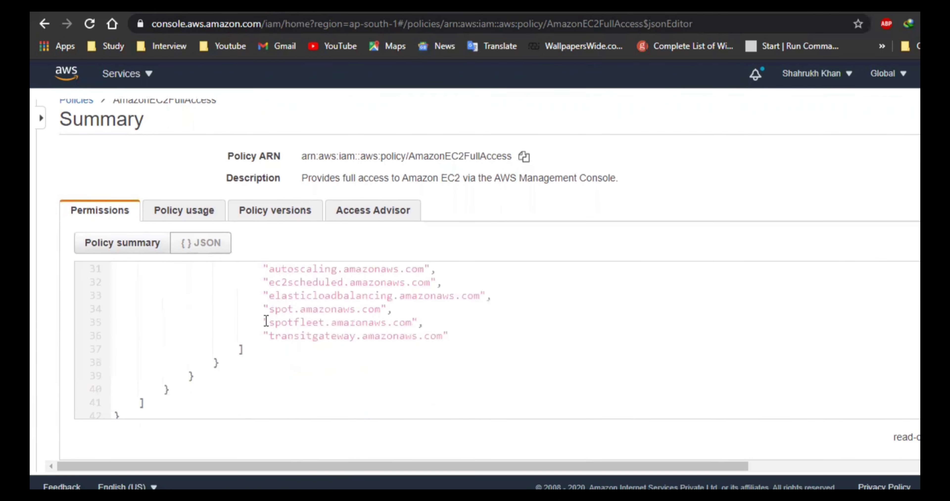
Select the entire AmazonEC2FullAccess policy JSON from the first to the last line and copy it
{"action": "scroll", "coordinate": [225, 350], "scroll_direction": "up", "scroll_amount": 10}
{"action": "left_click_drag", "start_coordinate": [113, 268], "coordinate": [203, 473]}
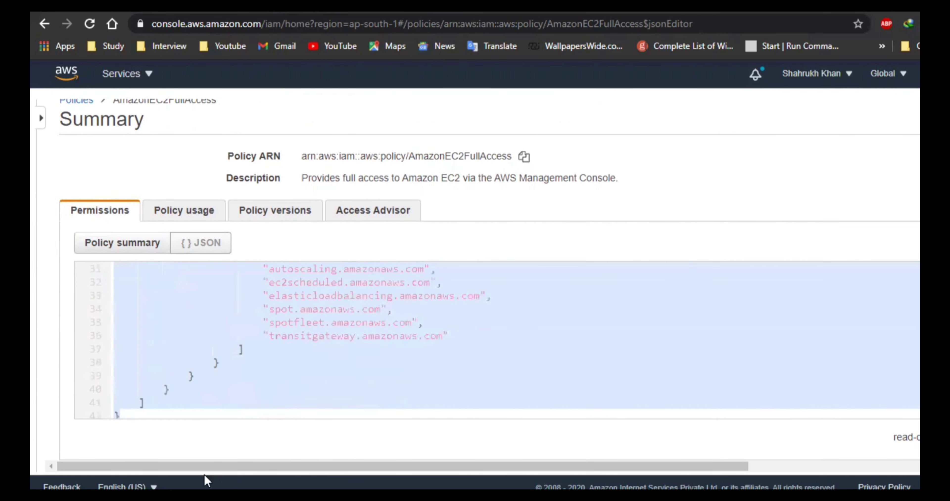
{"action": "right_click", "coordinate": [193, 348]}
{"action": "left_click", "coordinate": [226, 177]}
Launch Notepad, paste the copied policy JSON into it and maximize its window
{"action": "key", "text": "super+r"}
{"action": "type", "text": "notepad"}
{"action": "left_click", "coordinate": [142, 471]}
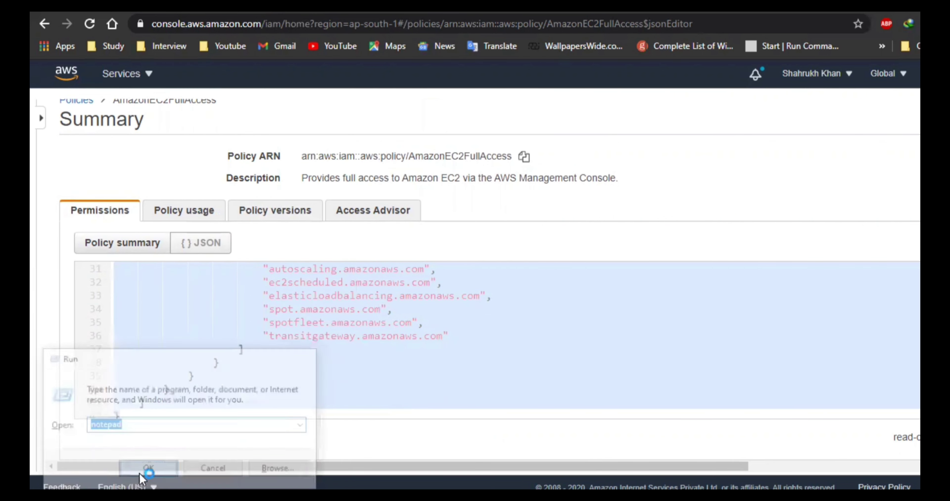
{"action": "key", "text": "ctrl+v"}
{"action": "scroll", "coordinate": [819, 171], "scroll_direction": "up", "scroll_amount": 4}
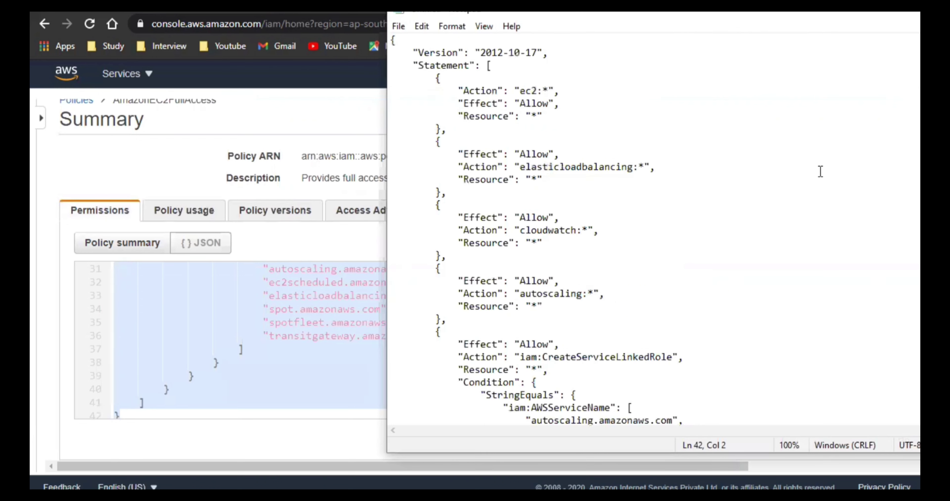
{"action": "left_click", "coordinate": [898, 17]}
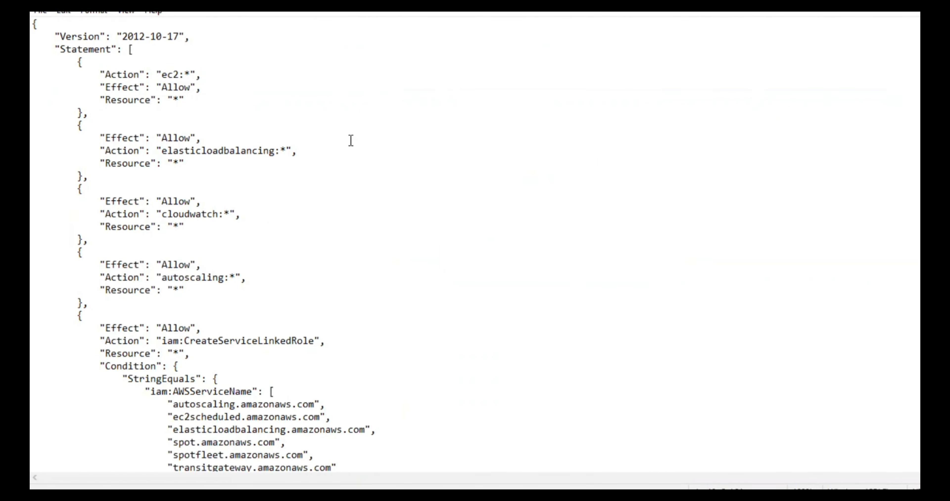
Examine the policy's Version and Statement elements and the Action, Effect and Resource entries of the ec2 and elasticloadbalancing statements
{"action": "left_click_drag", "start_coordinate": [55, 36], "coordinate": [184, 37]}
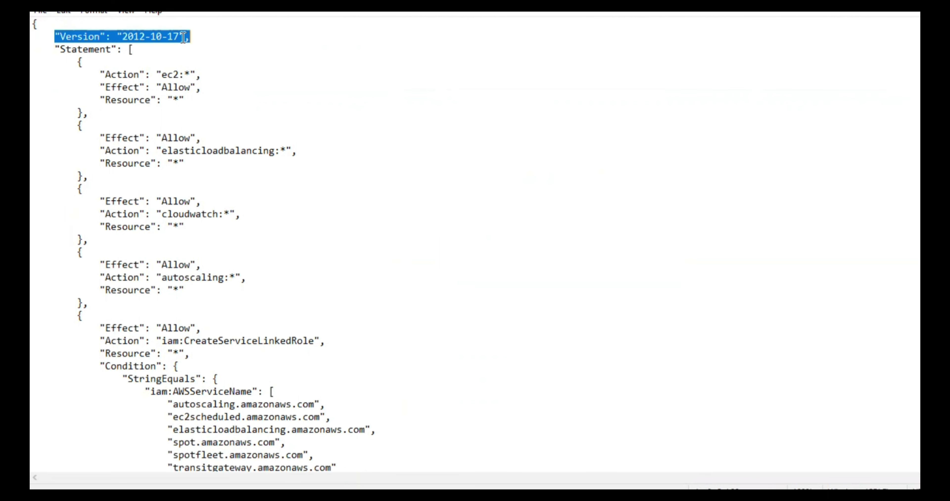
{"action": "left_click", "coordinate": [190, 47]}
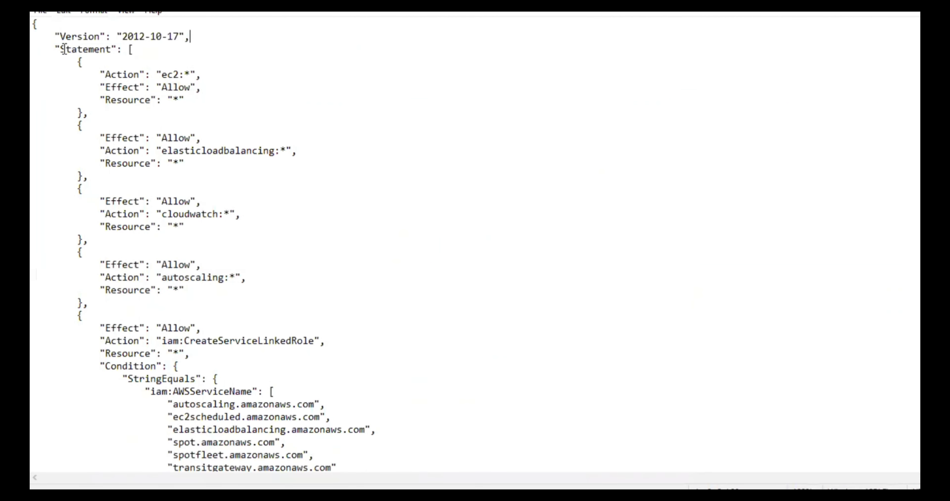
{"action": "left_click_drag", "start_coordinate": [60, 49], "coordinate": [274, 453]}
{"action": "left_click", "coordinate": [363, 251]}
{"action": "left_click_drag", "start_coordinate": [106, 74], "coordinate": [184, 70]}
{"action": "left_click_drag", "start_coordinate": [106, 89], "coordinate": [190, 89]}
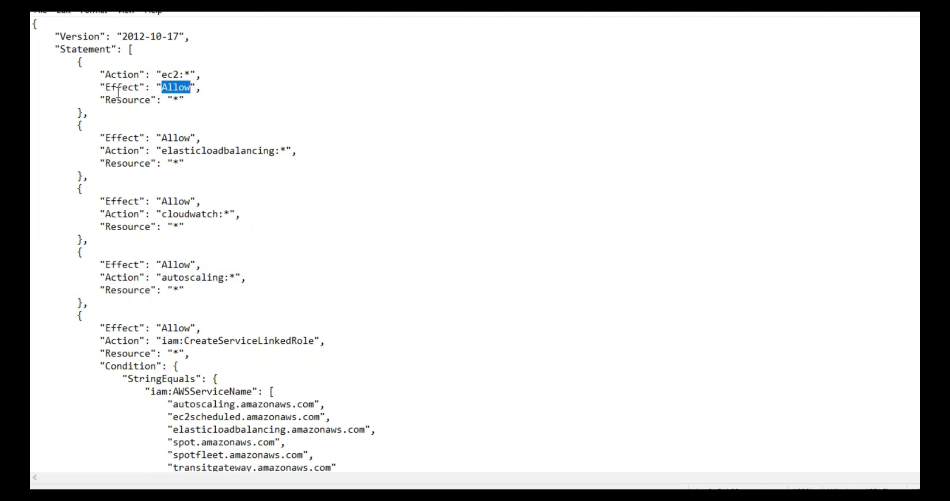
{"action": "left_click_drag", "start_coordinate": [104, 99], "coordinate": [158, 94]}
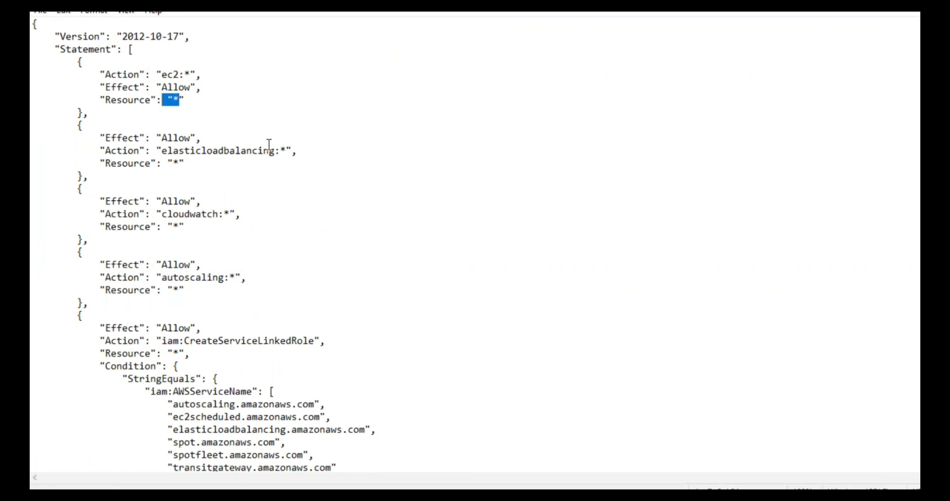
{"action": "left_click_drag", "start_coordinate": [105, 137], "coordinate": [298, 152]}
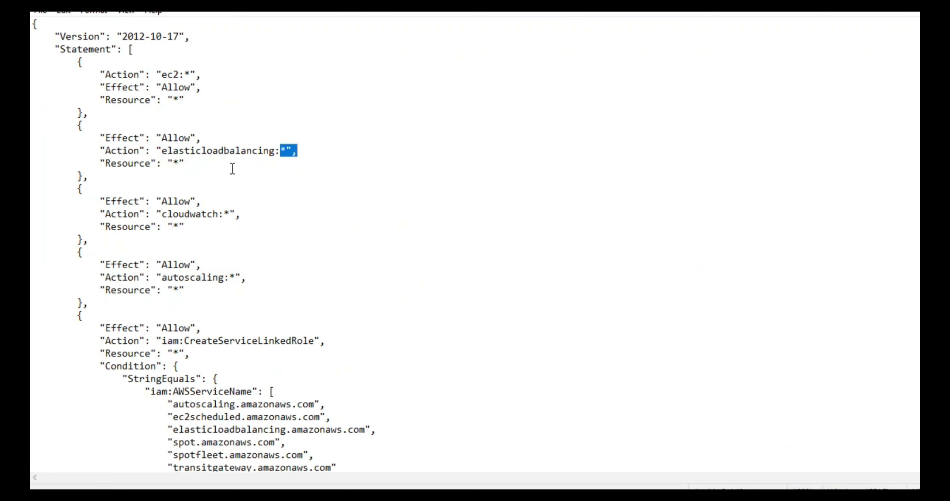
{"action": "left_click_drag", "start_coordinate": [186, 164], "coordinate": [163, 162]}
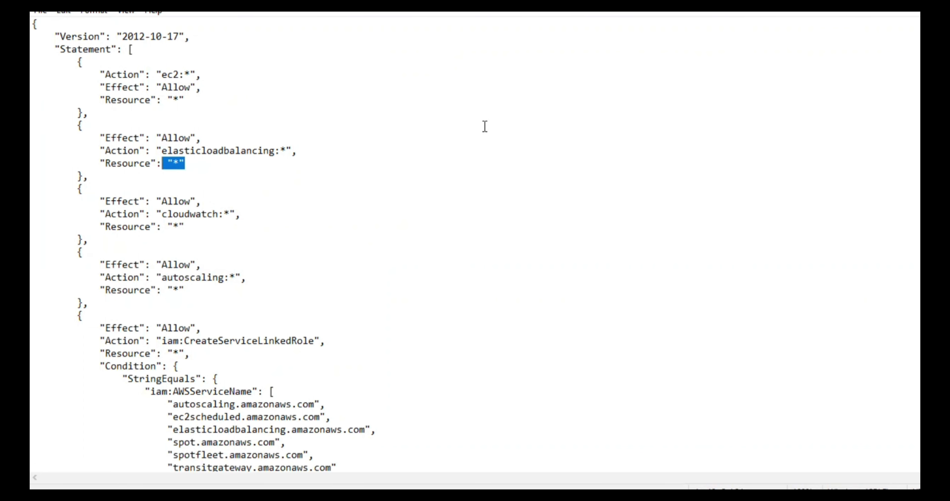
Delete all the policy text in Notepad and switch back to the IAM console in the browser
{"action": "key", "text": "ctrl+a"}
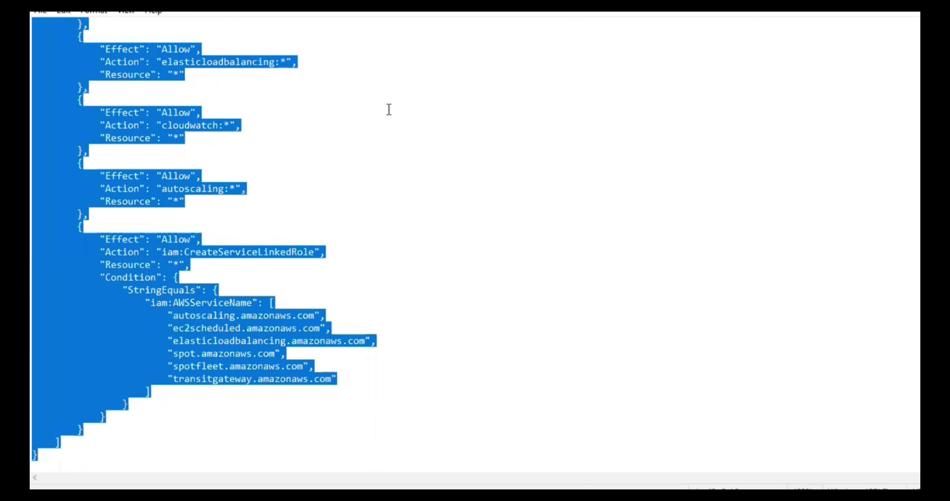
{"action": "key", "text": "Delete"}
{"action": "key", "text": "alt+Tab"}
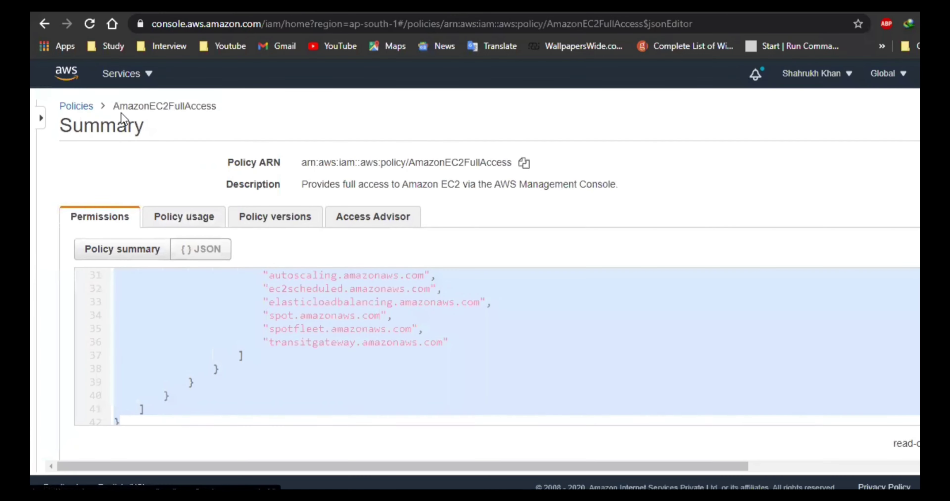
Return to the list of policies and open the AmazonEC2ReadOnlyAccess policy
{"action": "left_click", "coordinate": [83, 107]}
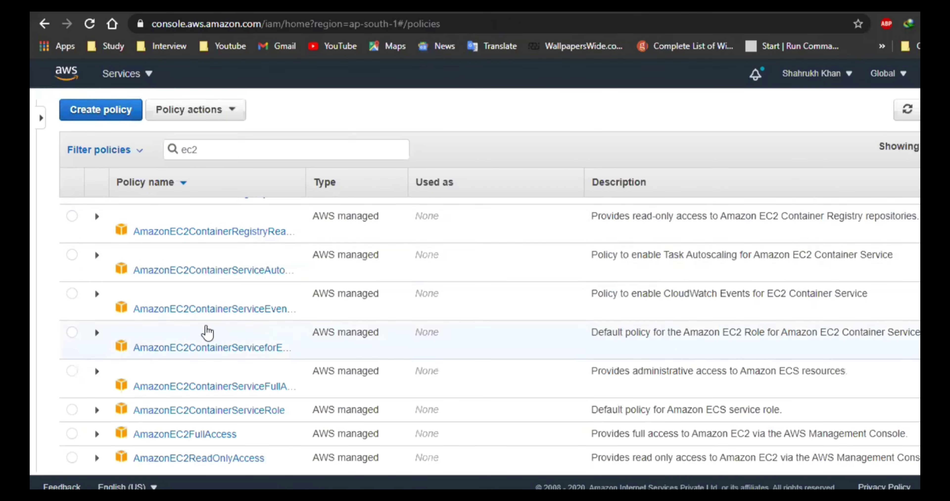
{"action": "scroll", "coordinate": [324, 303], "scroll_direction": "down", "scroll_amount": 3}
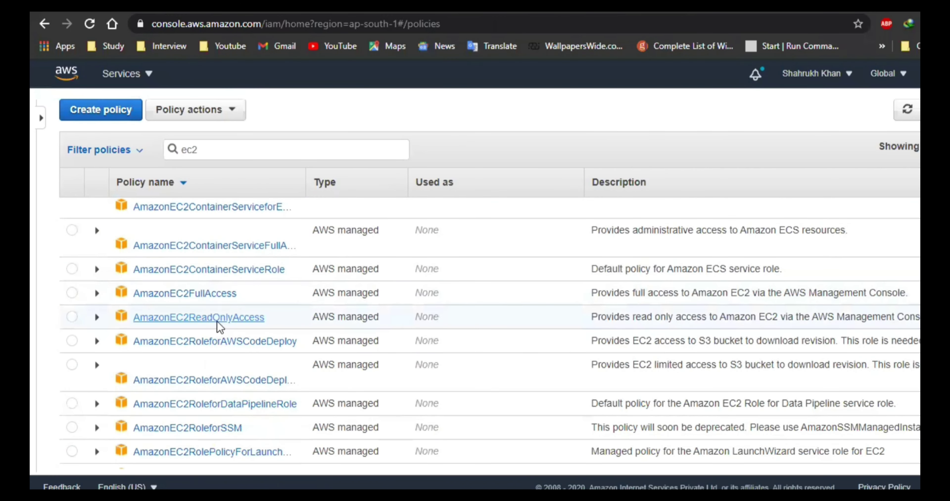
{"action": "left_click", "coordinate": [217, 317]}
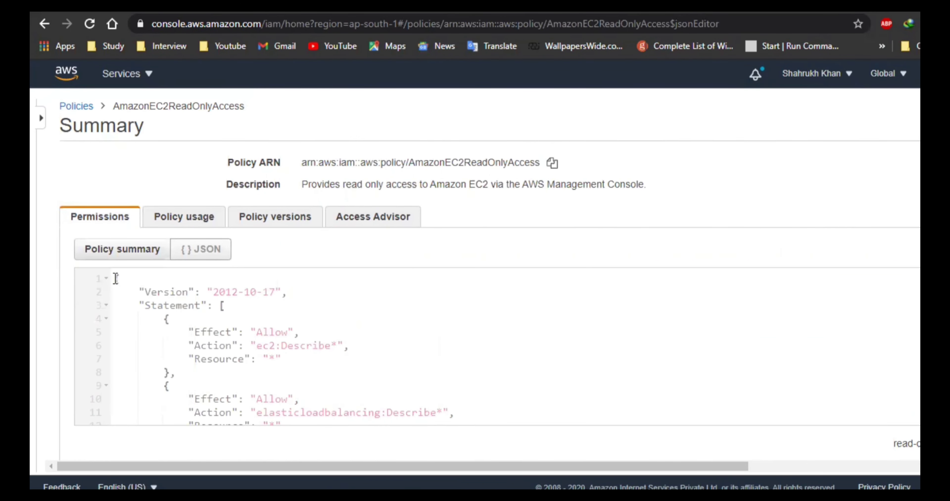
Copy the entire AmazonEC2ReadOnlyAccess policy JSON into the empty Notepad document and enlarge the text display
{"action": "left_click_drag", "start_coordinate": [116, 278], "coordinate": [308, 470]}
{"action": "right_click", "coordinate": [251, 361]}
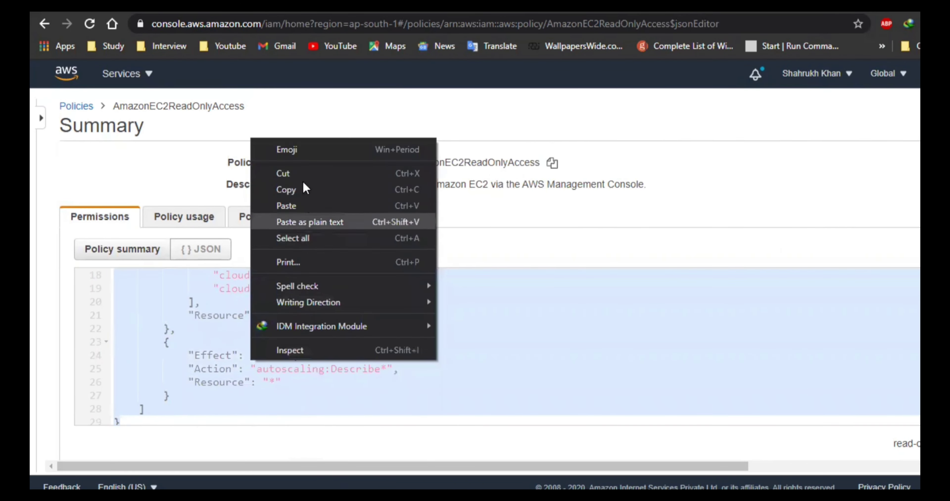
{"action": "left_click", "coordinate": [292, 190]}
{"action": "key", "text": "alt+Tab"}
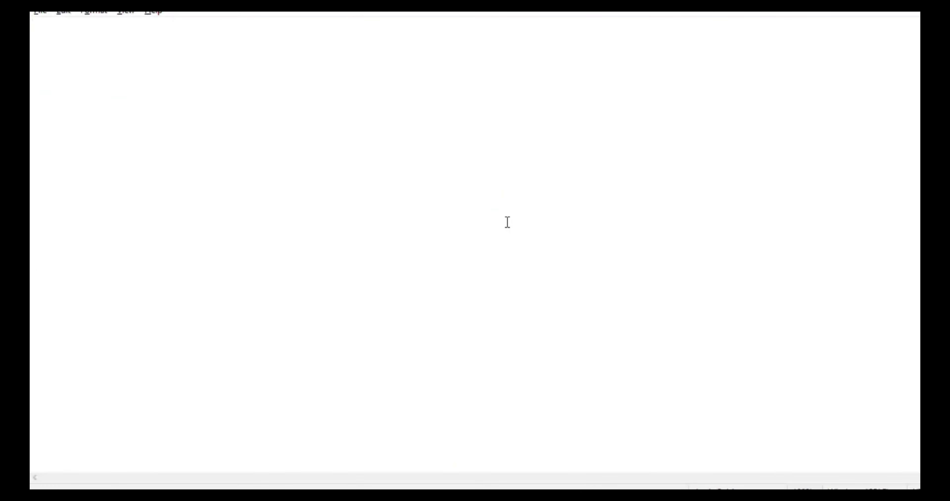
{"action": "key", "text": "ctrl+v"}
{"action": "key", "text": "ctrl+plus"}
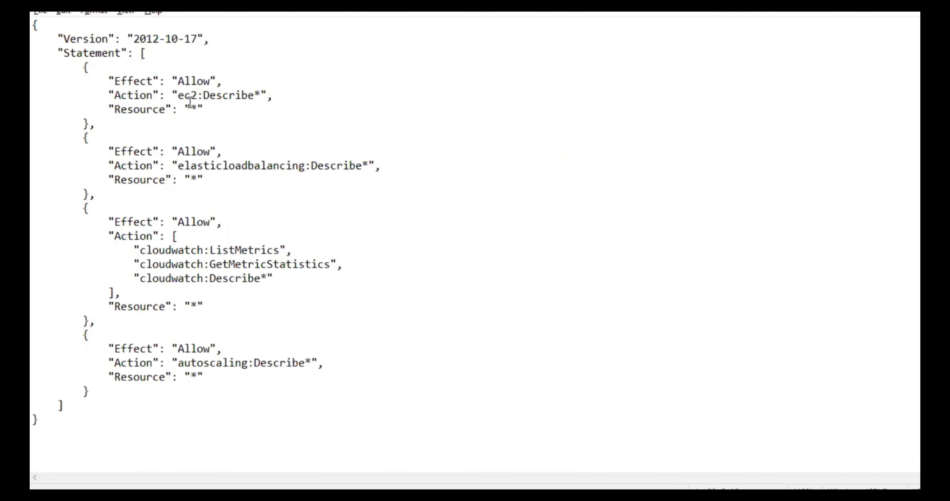
Examine the read-only policy's Version element and the Effect, Action and Resource entries of its ec2:Describe* statement in Notepad
{"action": "left_click_drag", "start_coordinate": [63, 38], "coordinate": [206, 40]}
{"action": "left_click", "coordinate": [424, 92]}
{"action": "double_click", "coordinate": [118, 81]}
{"action": "double_click", "coordinate": [182, 80]}
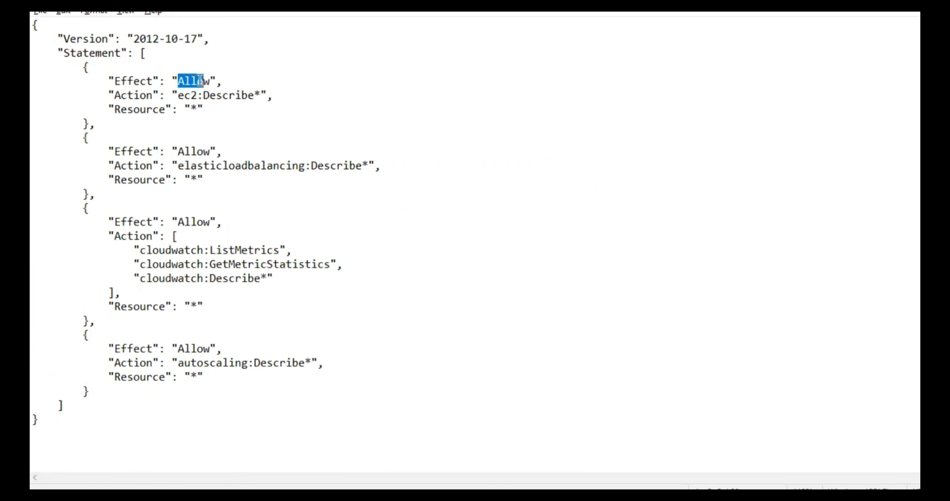
{"action": "left_click_drag", "start_coordinate": [109, 95], "coordinate": [257, 94]}
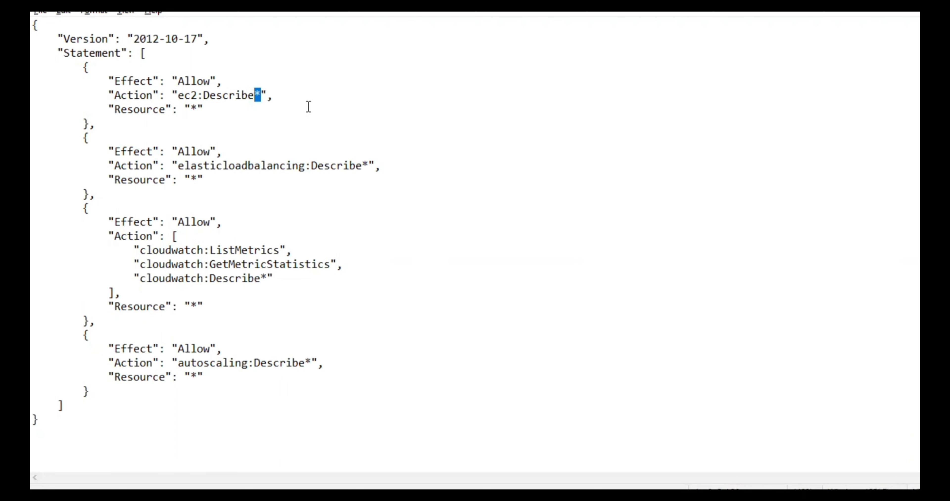
{"action": "double_click", "coordinate": [257, 95]}
{"action": "left_click", "coordinate": [239, 116]}
{"action": "left_click_drag", "start_coordinate": [198, 109], "coordinate": [191, 109]}
Examine the elasticloadbalancing statement and the ListMetrics, GetMetricStatistics and Describe* actions of the cloudwatch statement
{"action": "left_click_drag", "start_coordinate": [118, 151], "coordinate": [261, 180]}
{"action": "left_click", "coordinate": [190, 221]}
{"action": "left_click_drag", "start_coordinate": [210, 251], "coordinate": [282, 264]}
{"action": "left_click_drag", "start_coordinate": [216, 278], "coordinate": [250, 280]}
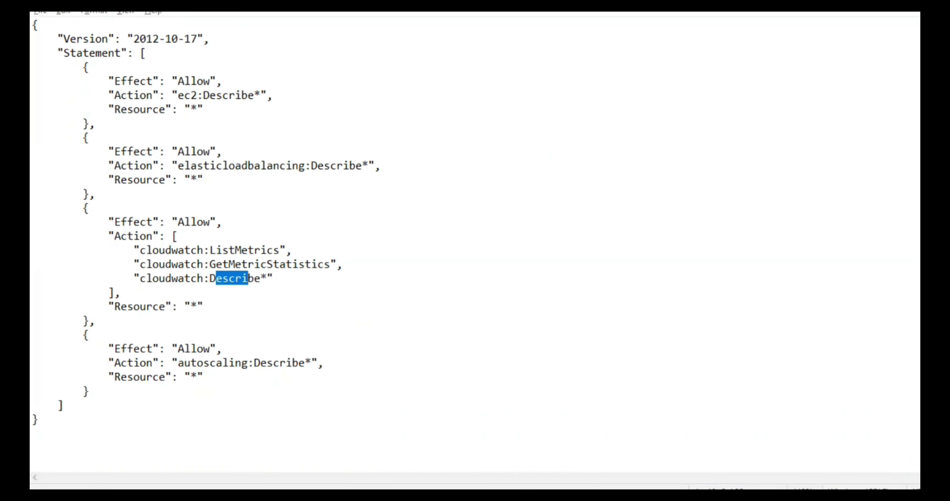
Close Notepad and review the per-service access levels in the policy summary of AmazonEC2ReadOnlyAccess
{"action": "key", "text": "alt+F4"}
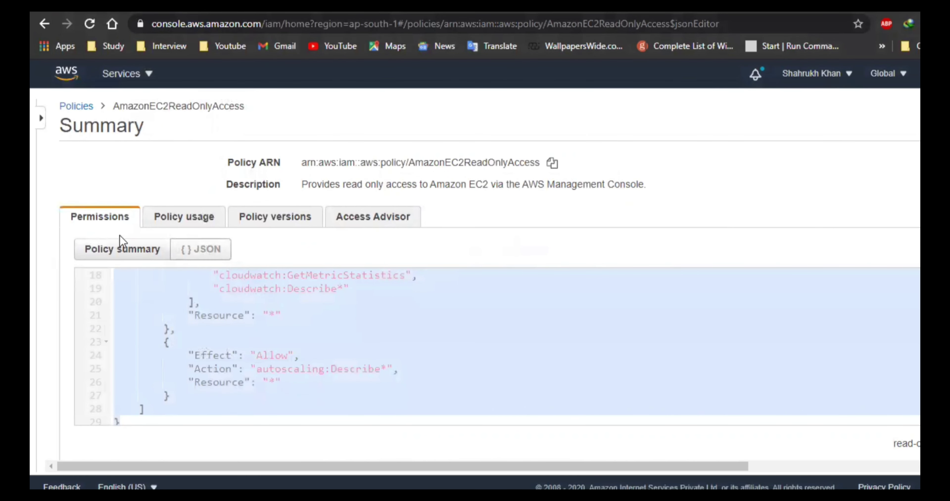
{"action": "left_click", "coordinate": [122, 249]}
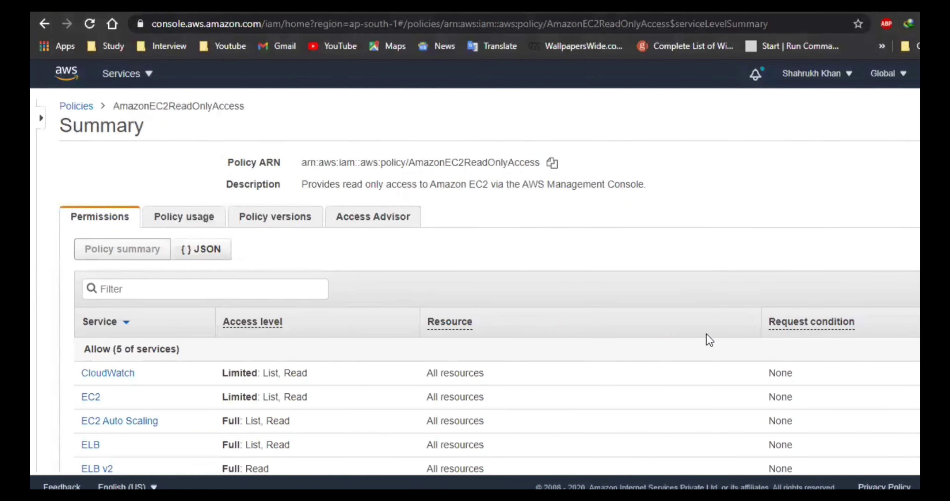
{"action": "scroll", "coordinate": [709, 339], "scroll_direction": "down", "scroll_amount": 1}
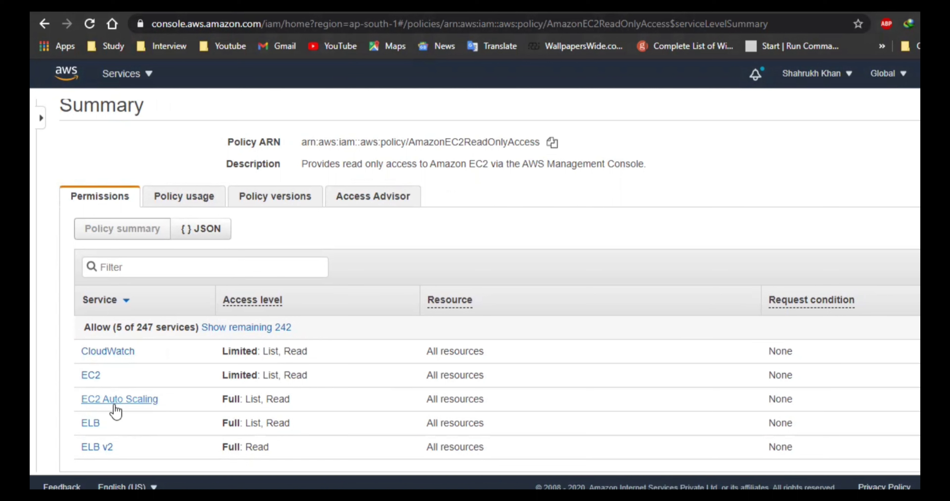
{"action": "left_click_drag", "start_coordinate": [222, 402], "coordinate": [293, 404]}
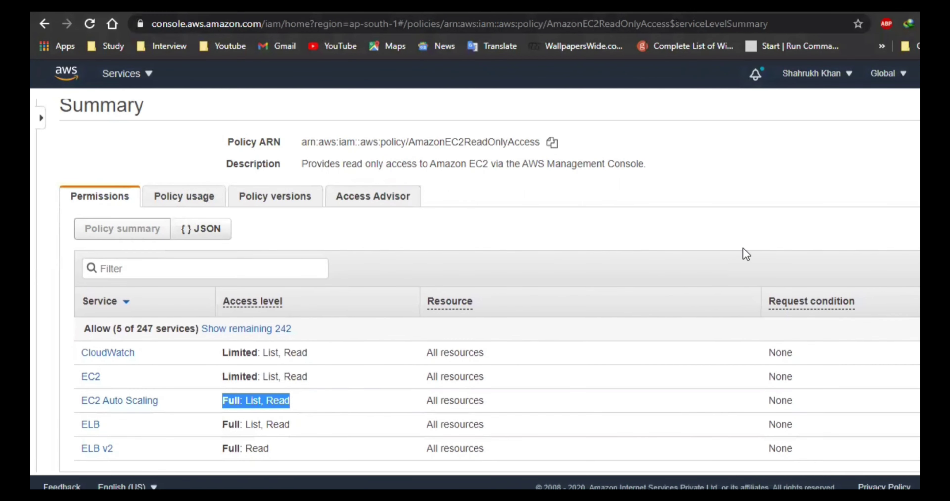
{"action": "scroll", "coordinate": [332, 174], "scroll_direction": "up", "scroll_amount": 1}
Return to the list of policies, start creating a new policy and view its default JSON
{"action": "left_click", "coordinate": [82, 107]}
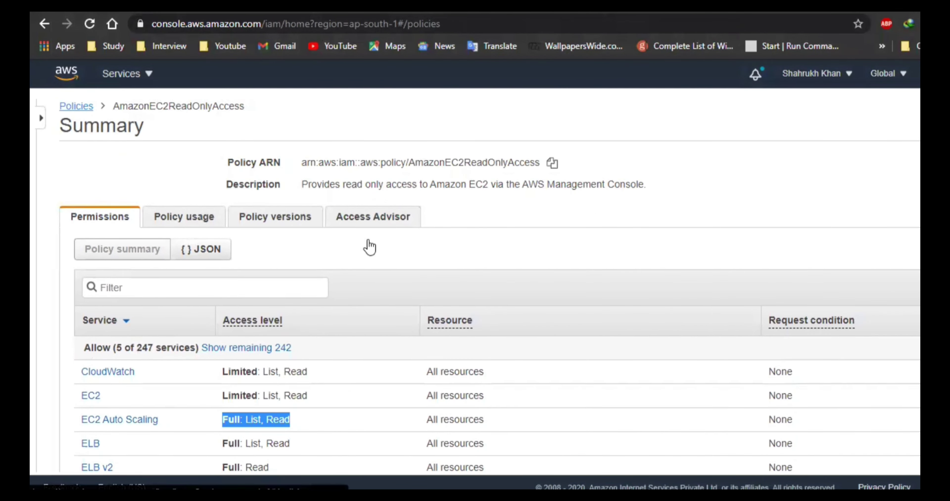
{"action": "left_click", "coordinate": [87, 113]}
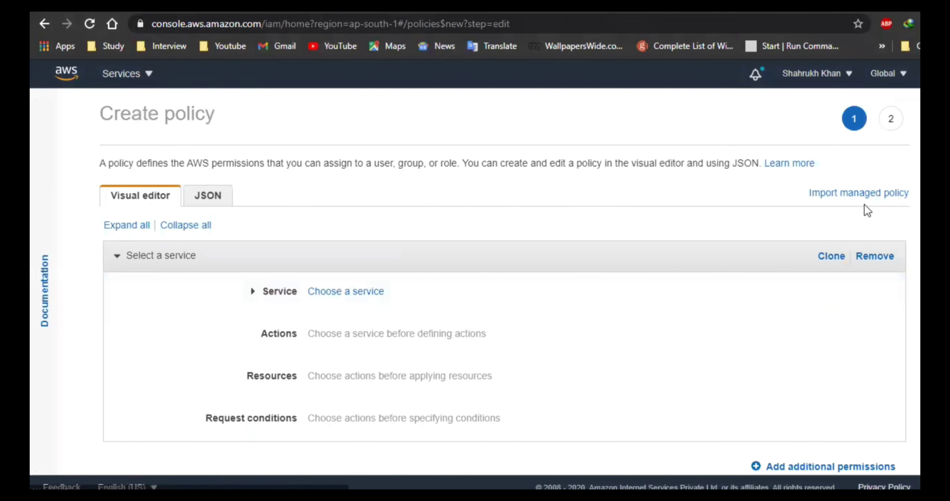
{"action": "left_click", "coordinate": [218, 196]}
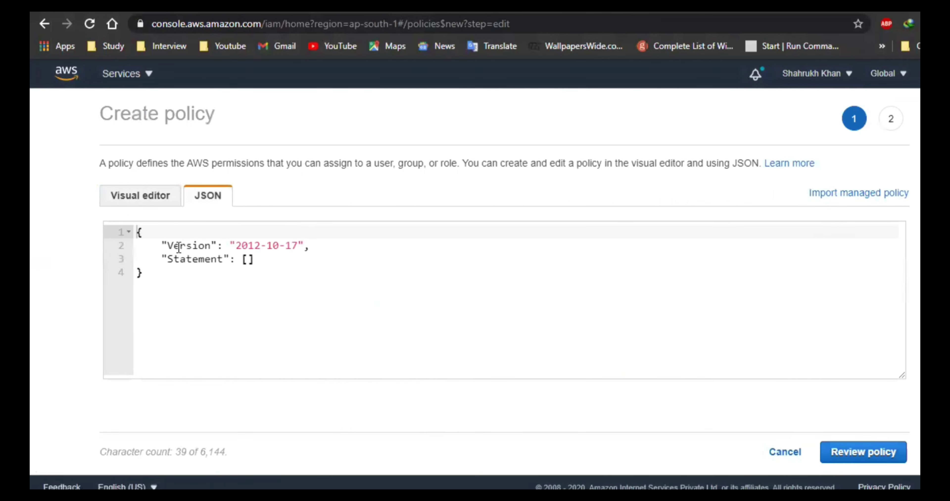
{"action": "left_click_drag", "start_coordinate": [167, 245], "coordinate": [244, 275]}
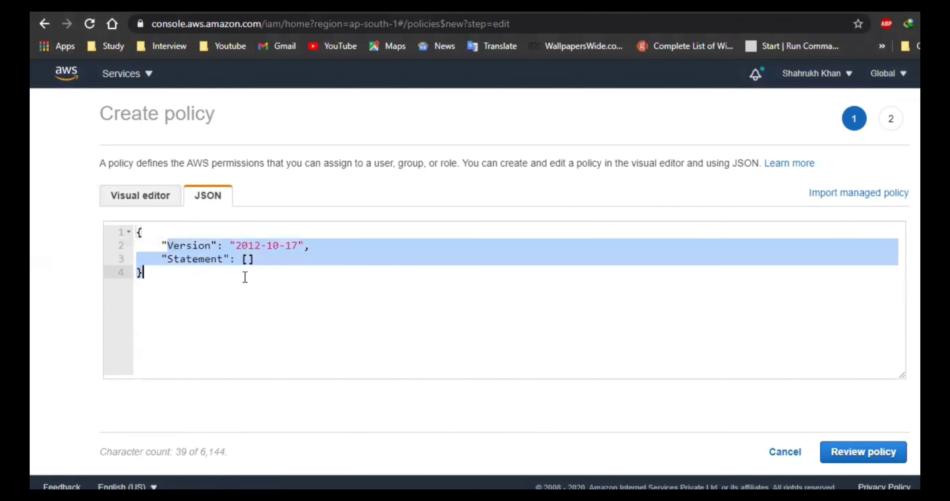
{"action": "left_click", "coordinate": [316, 292]}
Choose EC2 as the new policy's service in the visual editor, searching for "ec2"
{"action": "left_click", "coordinate": [155, 199]}
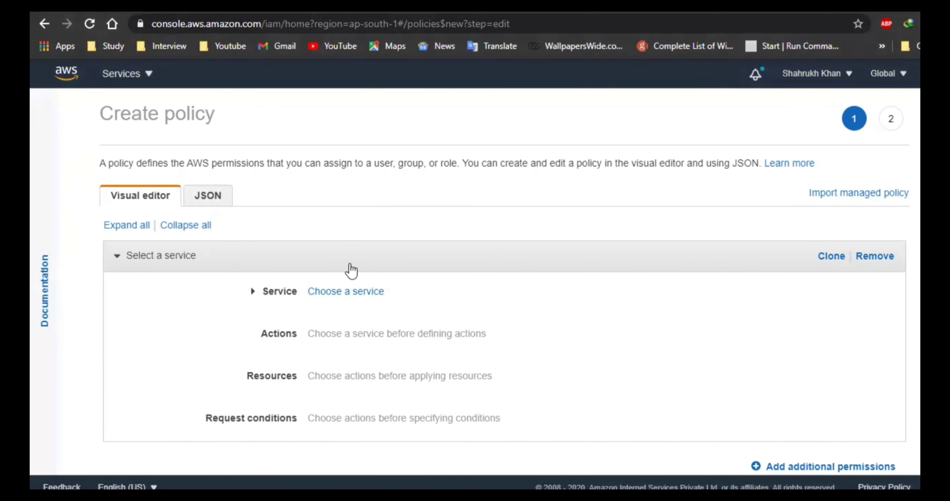
{"action": "left_click", "coordinate": [452, 301]}
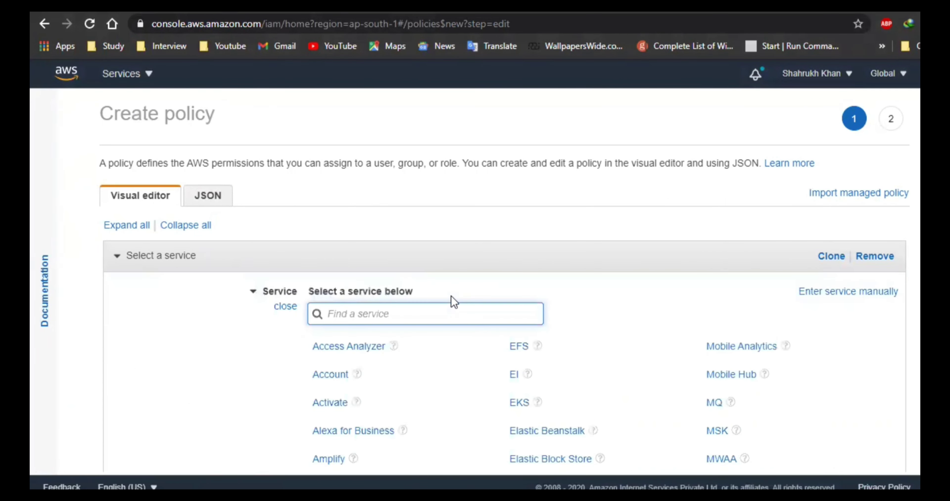
{"action": "type", "text": "e"}
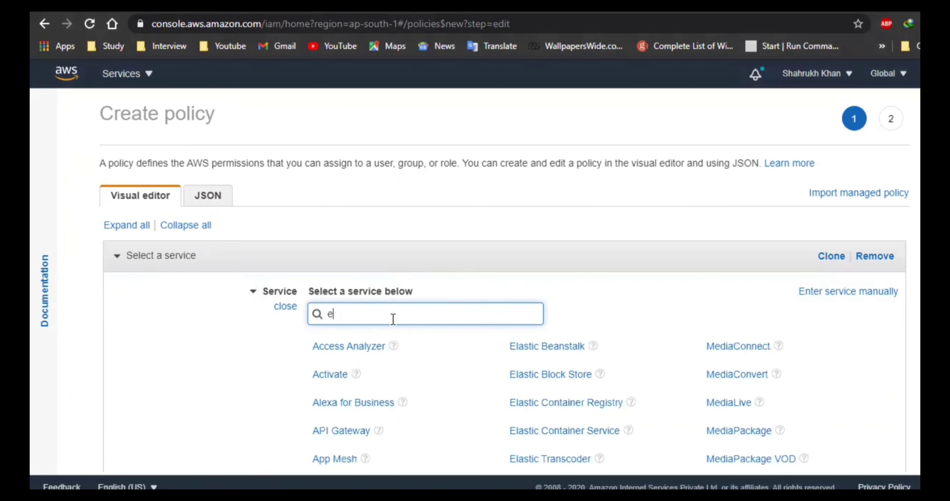
{"action": "type", "text": "c2"}
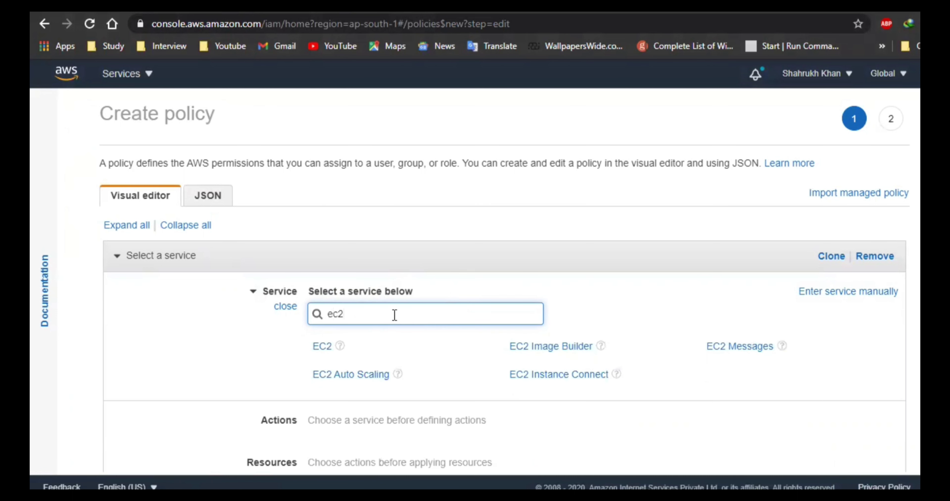
{"action": "key", "text": "BackSpace"}
{"action": "key", "text": "BackSpace"}
{"action": "key", "text": "BackSpace"}
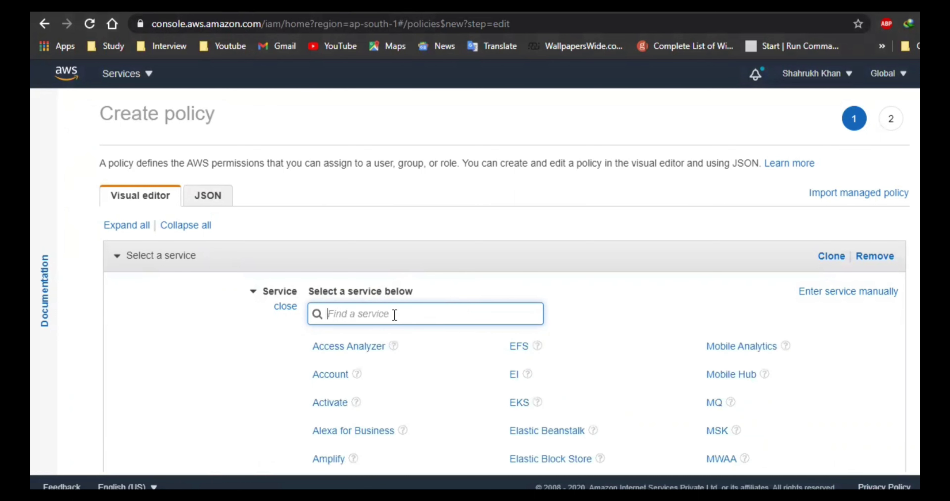
{"action": "type", "text": "ec2"}
{"action": "left_click", "coordinate": [322, 348]}
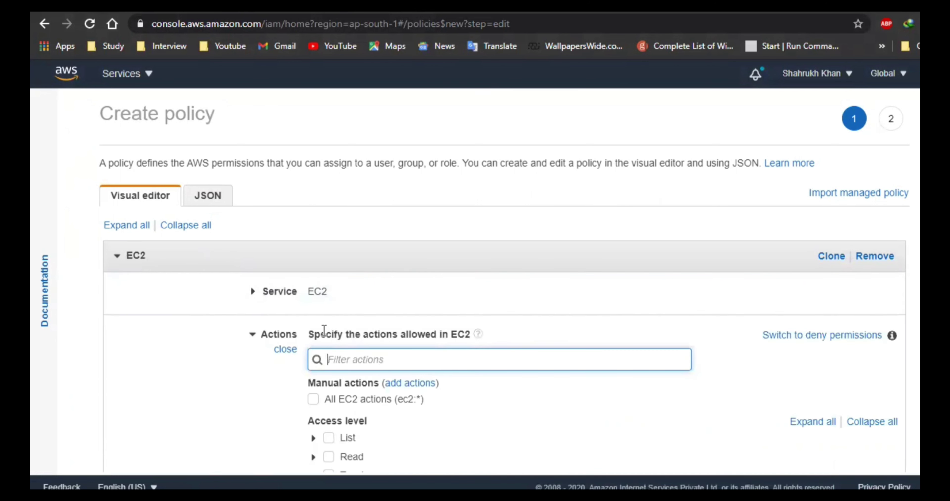
Examine the individual EC2 actions offered under the List and Read access levels
{"action": "scroll", "coordinate": [324, 331], "scroll_direction": "down", "scroll_amount": 4}
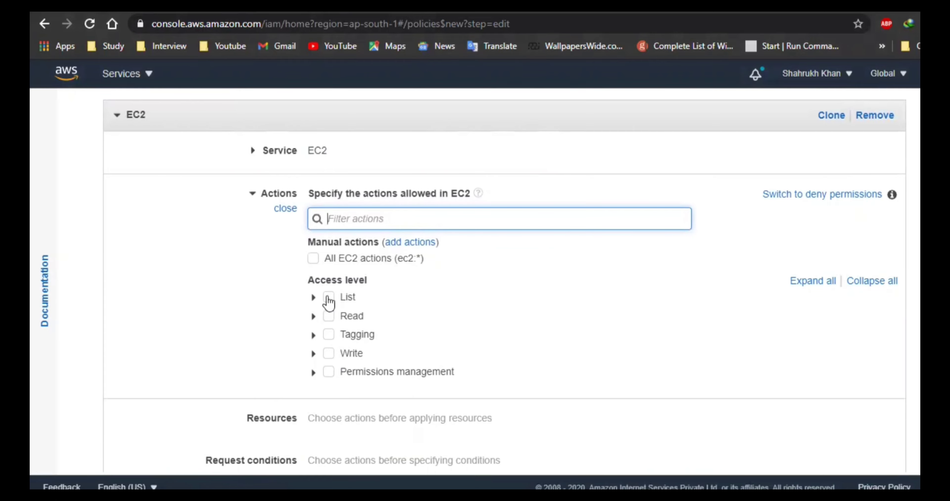
{"action": "left_click", "coordinate": [314, 299]}
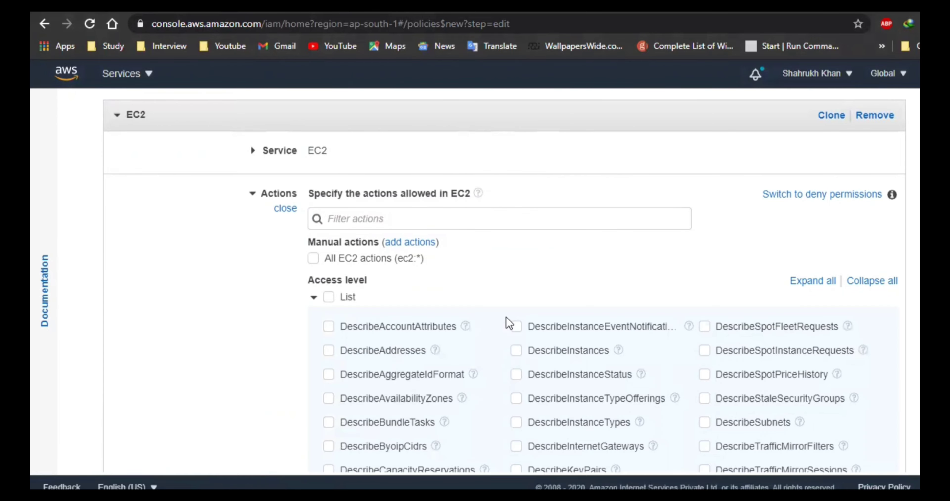
{"action": "scroll", "coordinate": [471, 358], "scroll_direction": "down", "scroll_amount": 15}
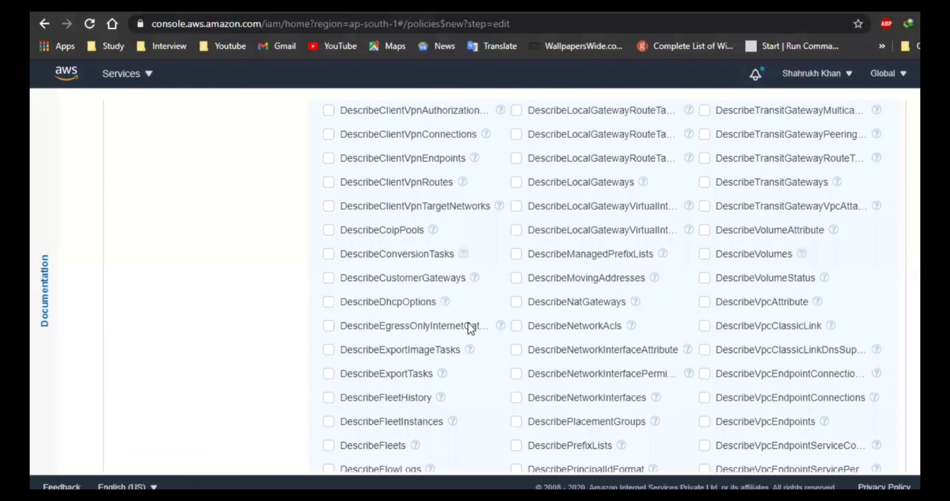
{"action": "scroll", "coordinate": [469, 328], "scroll_direction": "down", "scroll_amount": 4}
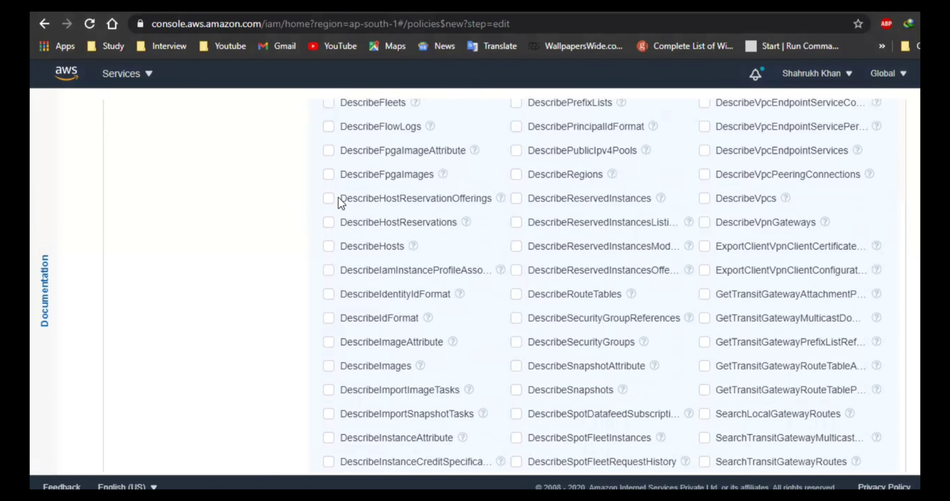
{"action": "left_click_drag", "start_coordinate": [339, 199], "coordinate": [381, 207]}
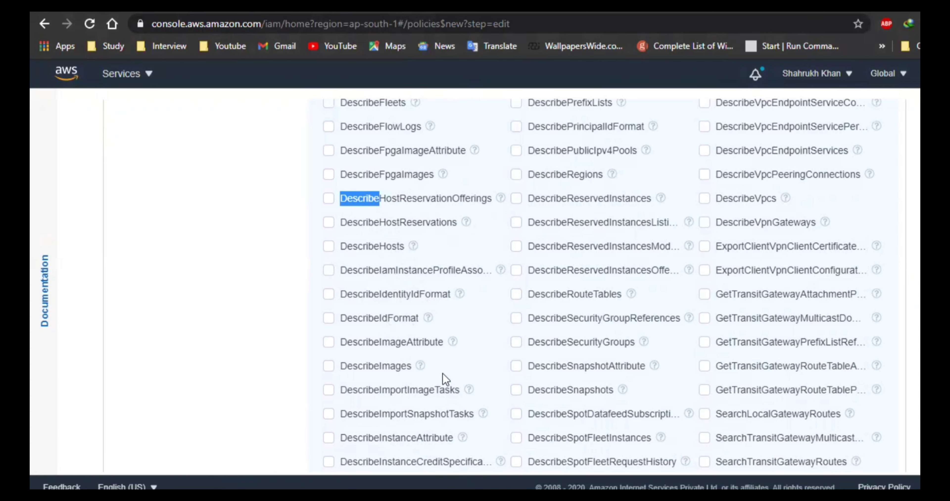
{"action": "scroll", "coordinate": [388, 342], "scroll_direction": "down", "scroll_amount": 6}
{"action": "scroll", "coordinate": [604, 288], "scroll_direction": "up", "scroll_amount": 5}
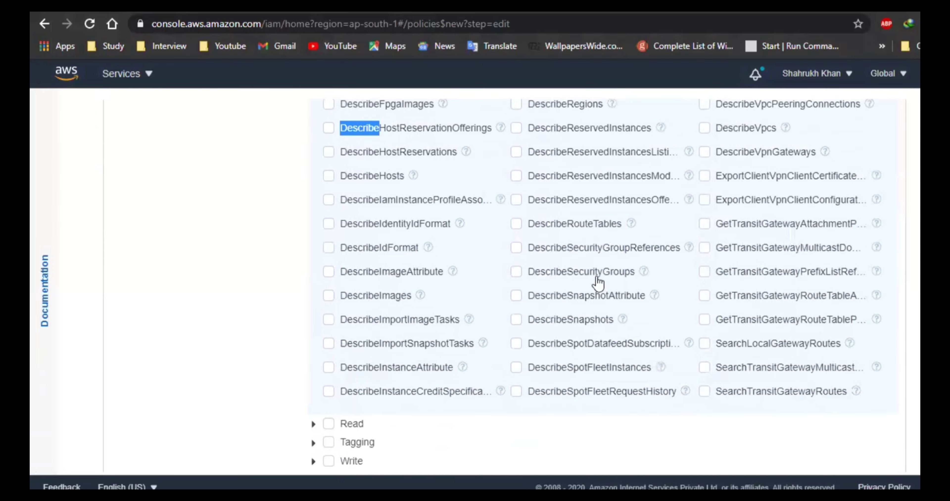
{"action": "scroll", "coordinate": [598, 283], "scroll_direction": "up", "scroll_amount": 2}
{"action": "scroll", "coordinate": [361, 210], "scroll_direction": "up", "scroll_amount": 4}
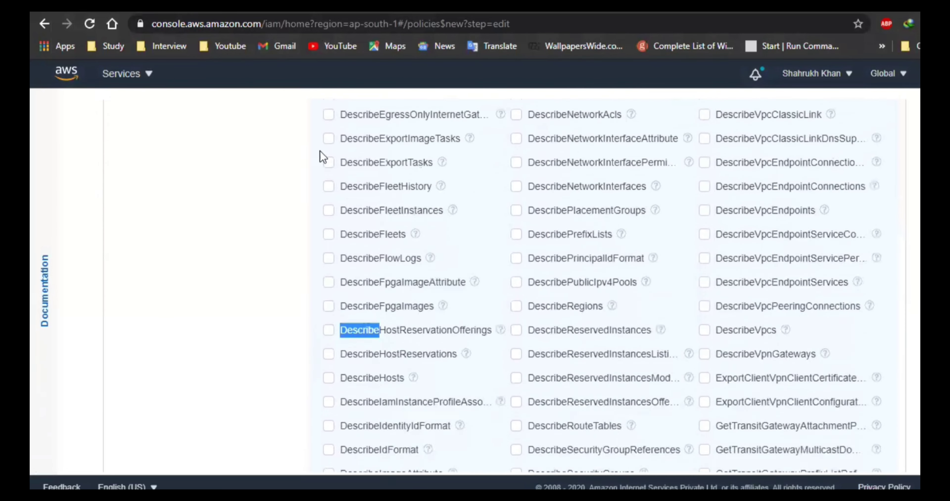
{"action": "scroll", "coordinate": [316, 157], "scroll_direction": "up", "scroll_amount": 12}
{"action": "left_click", "coordinate": [313, 190]}
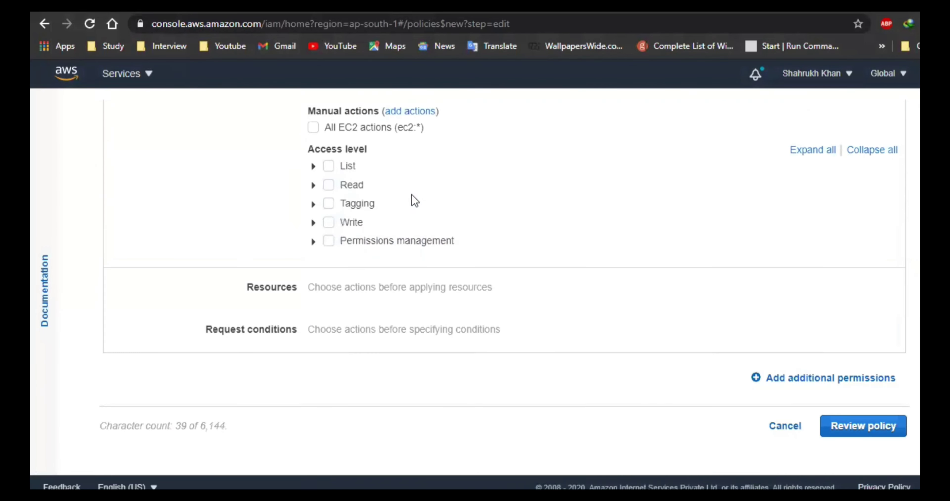
{"action": "left_click", "coordinate": [314, 185]}
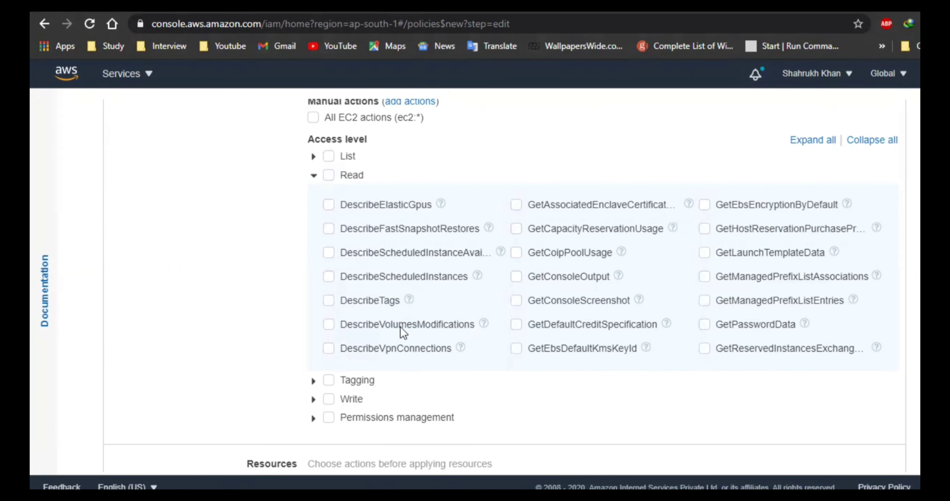
{"action": "left_click", "coordinate": [314, 175]}
Allow all EC2 actions of the Tagging and List access levels in the new policy
{"action": "left_click", "coordinate": [313, 194]}
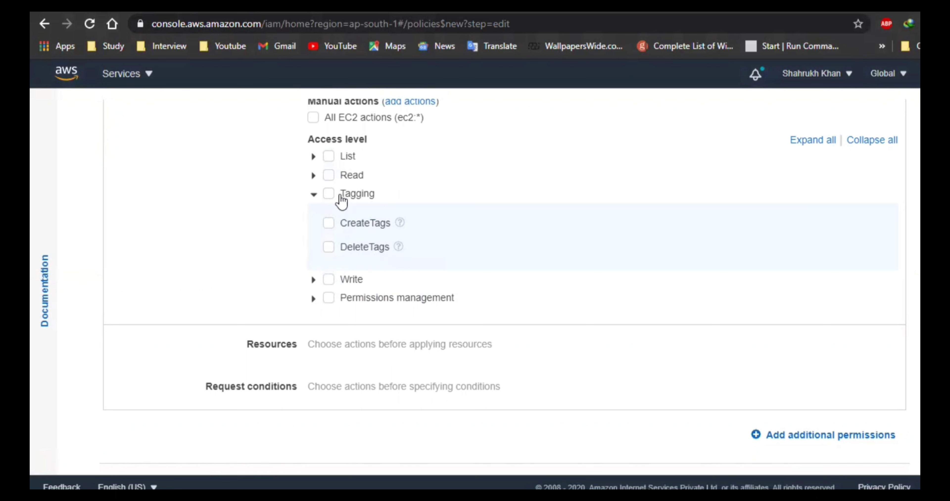
{"action": "left_click", "coordinate": [329, 194]}
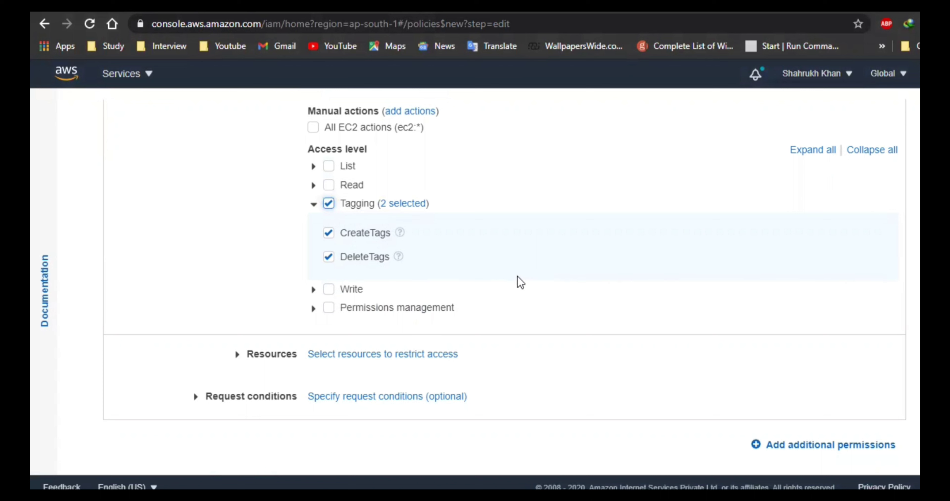
{"action": "left_click", "coordinate": [329, 167]}
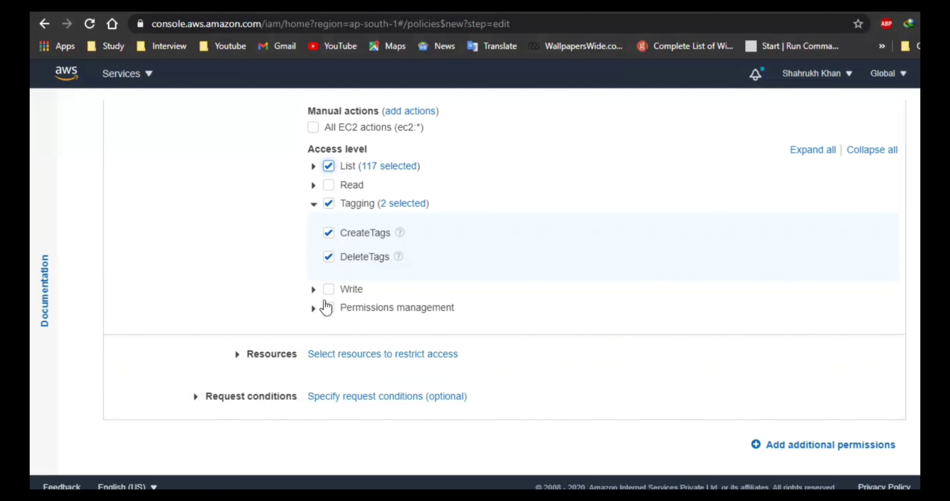
Apply the EC2 permissions to all resources and expand the policy's request conditions
{"action": "left_click", "coordinate": [297, 359]}
{"action": "scroll", "coordinate": [394, 308], "scroll_direction": "up", "scroll_amount": 8}
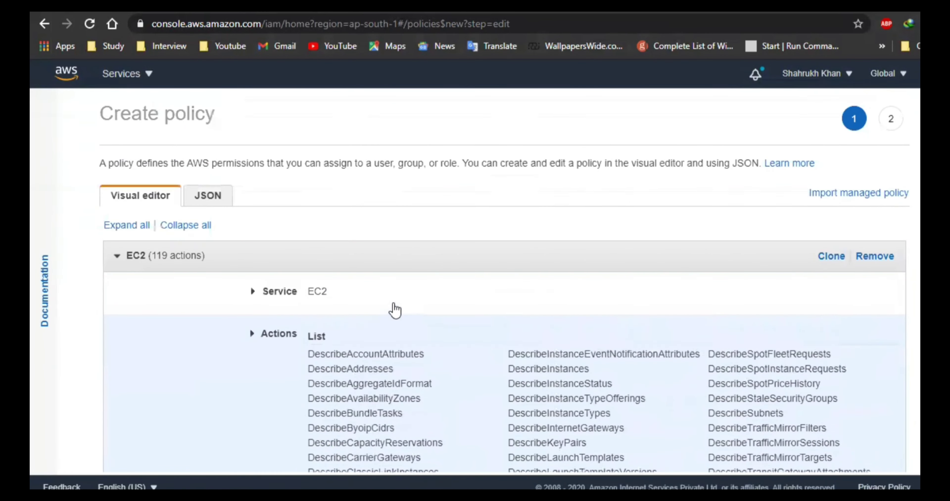
{"action": "scroll", "coordinate": [385, 303], "scroll_direction": "down", "scroll_amount": 20}
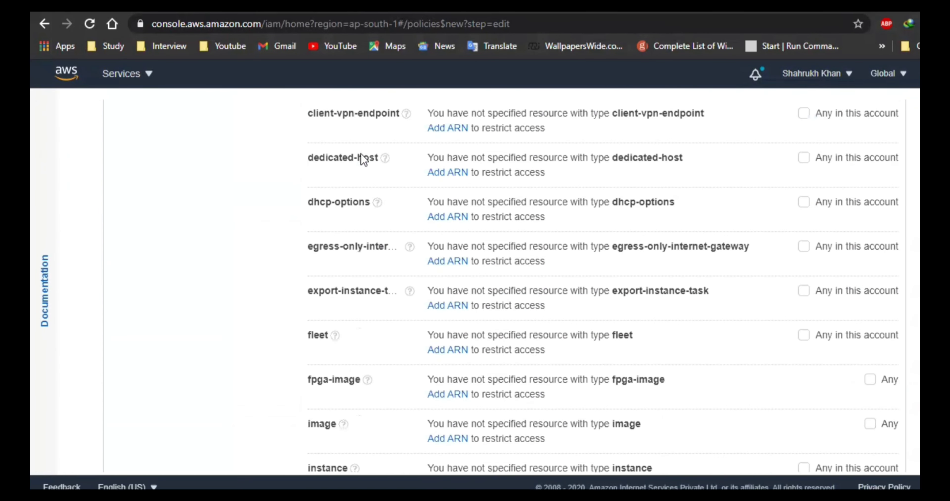
{"action": "scroll", "coordinate": [363, 160], "scroll_direction": "up", "scroll_amount": 4}
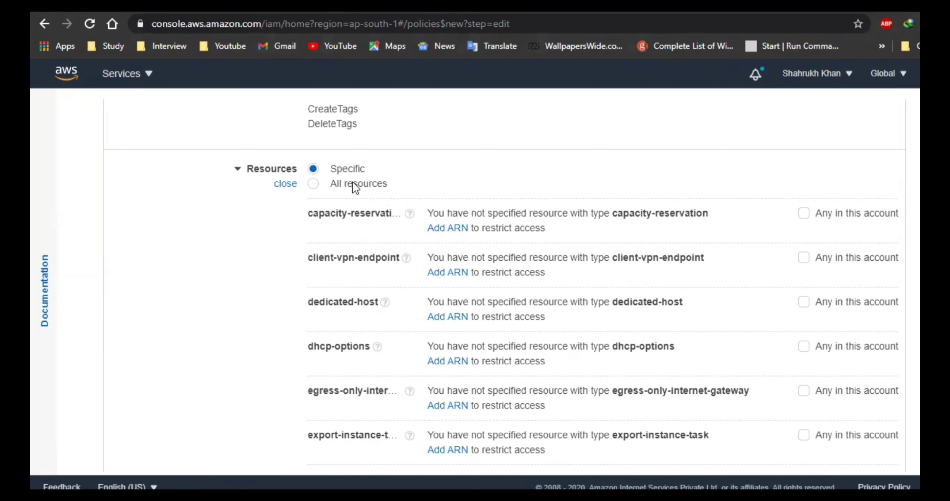
{"action": "left_click", "coordinate": [380, 185]}
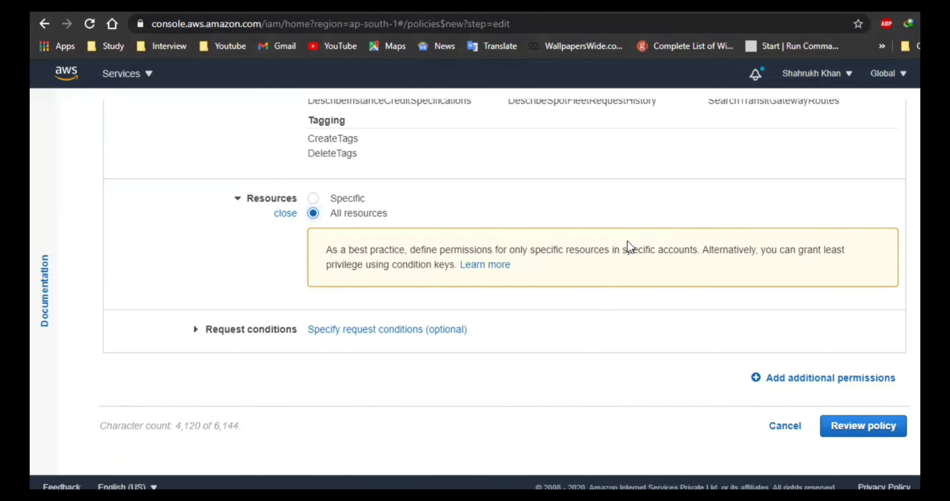
{"action": "left_click", "coordinate": [273, 348]}
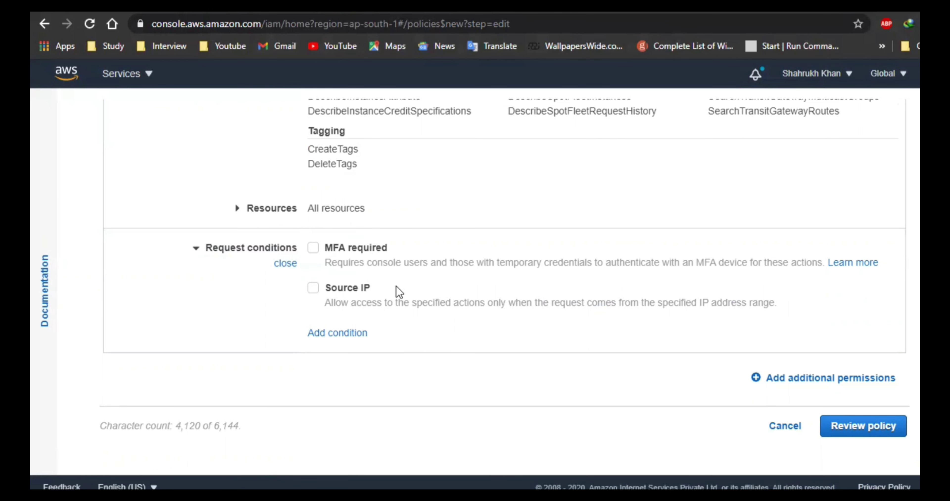
{"action": "scroll", "coordinate": [400, 292], "scroll_direction": "up", "scroll_amount": 2}
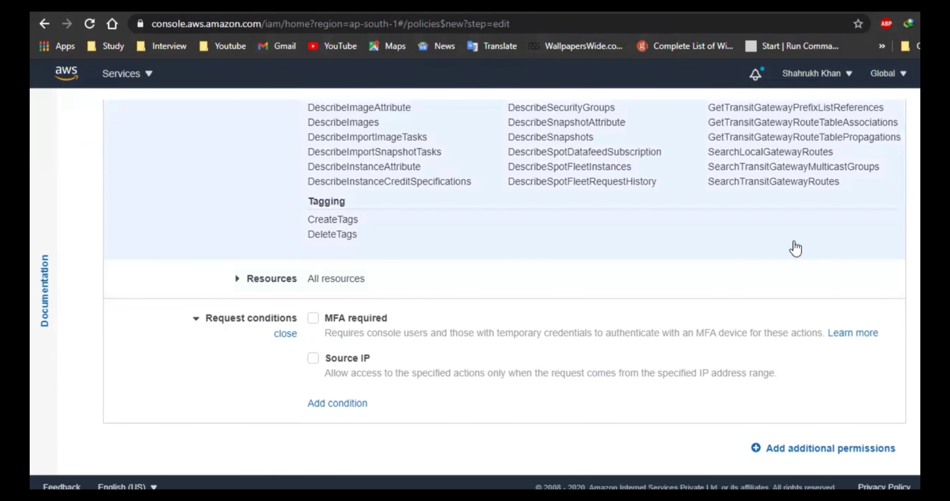
Review the new policy, name it MorningEC2 with no description, and create it
{"action": "scroll", "coordinate": [792, 247], "scroll_direction": "down", "scroll_amount": 2}
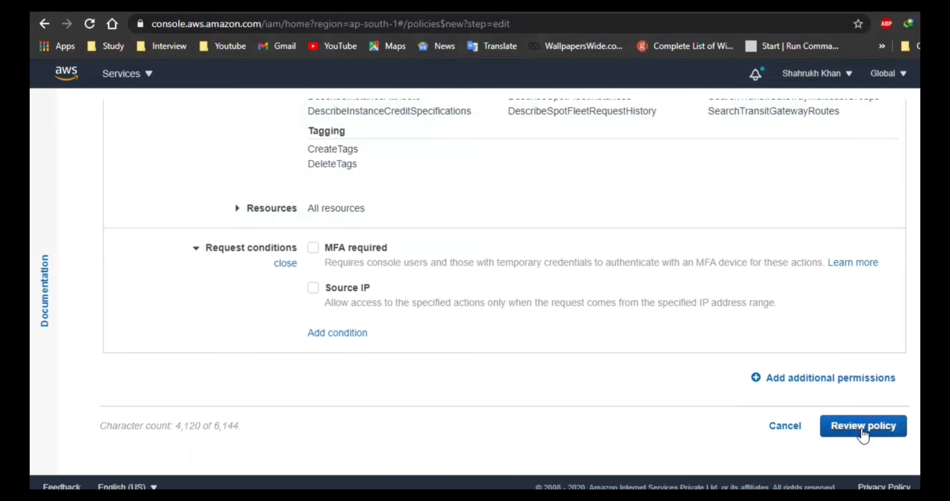
{"action": "left_click", "coordinate": [862, 427]}
{"action": "left_click", "coordinate": [306, 199]}
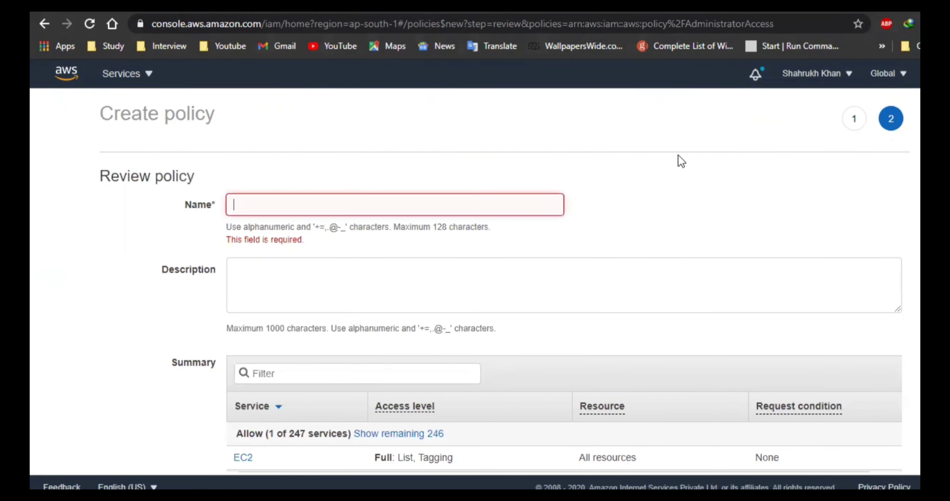
{"action": "type", "text": "Morning"}
{"action": "key", "text": "BackSpace"}
{"action": "key", "text": "BackSpace"}
{"action": "type", "text": "ng"}
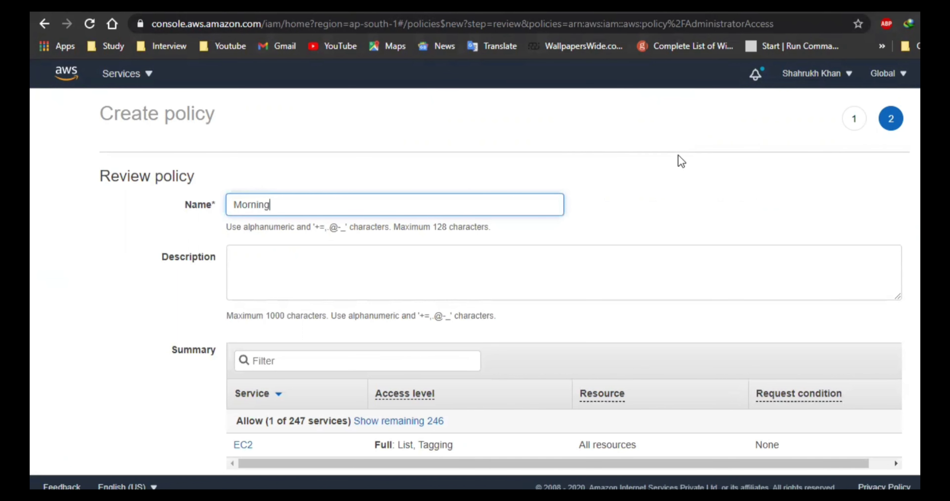
{"action": "type", "text": "EC2"}
{"action": "key", "text": "Tab"}
{"action": "scroll", "coordinate": [663, 251], "scroll_direction": "down", "scroll_amount": 3}
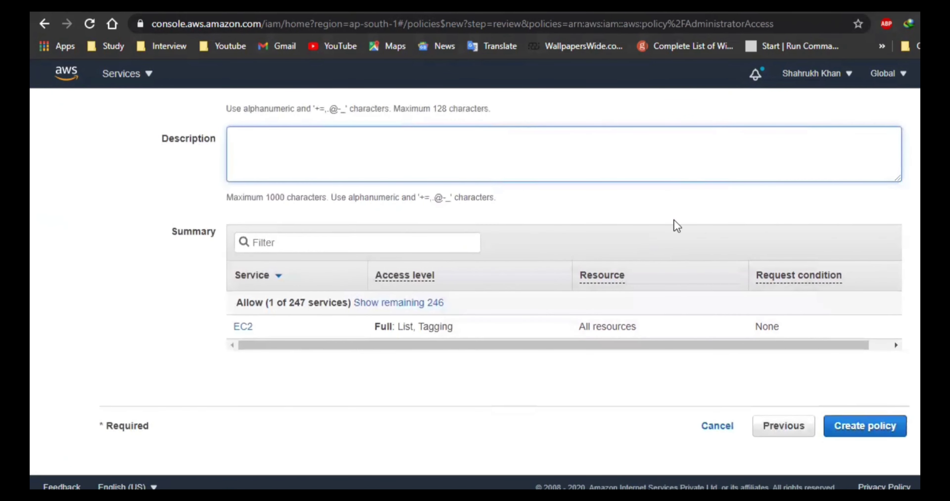
{"action": "left_click", "coordinate": [875, 427]}
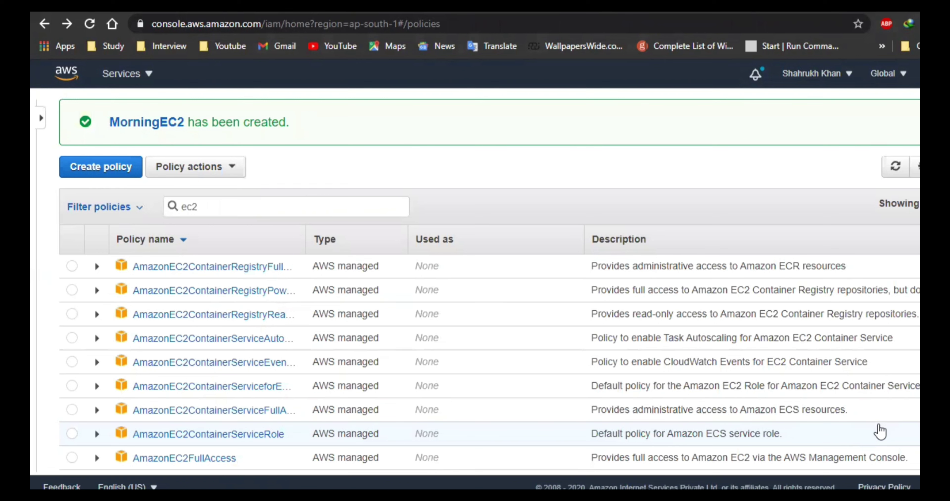
Search the policies for "morni", open the MorningEC2 policy and display its JSON
{"action": "left_click_drag", "start_coordinate": [248, 206], "coordinate": [173, 208]}
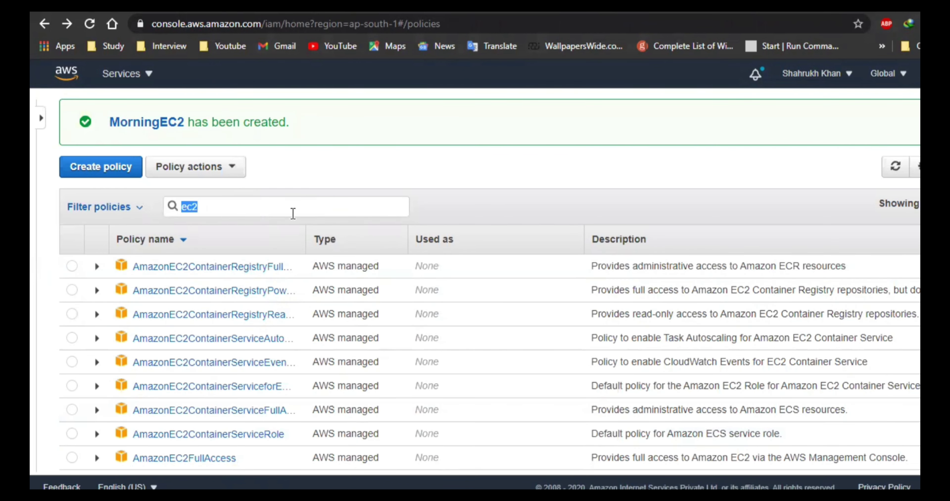
{"action": "type", "text": "mornig"}
{"action": "key", "text": "BackSpace"}
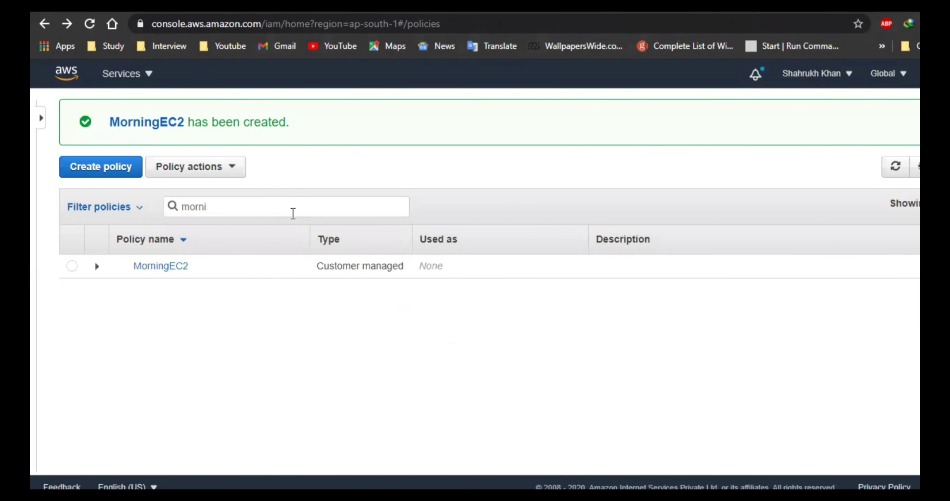
{"action": "left_click", "coordinate": [183, 265]}
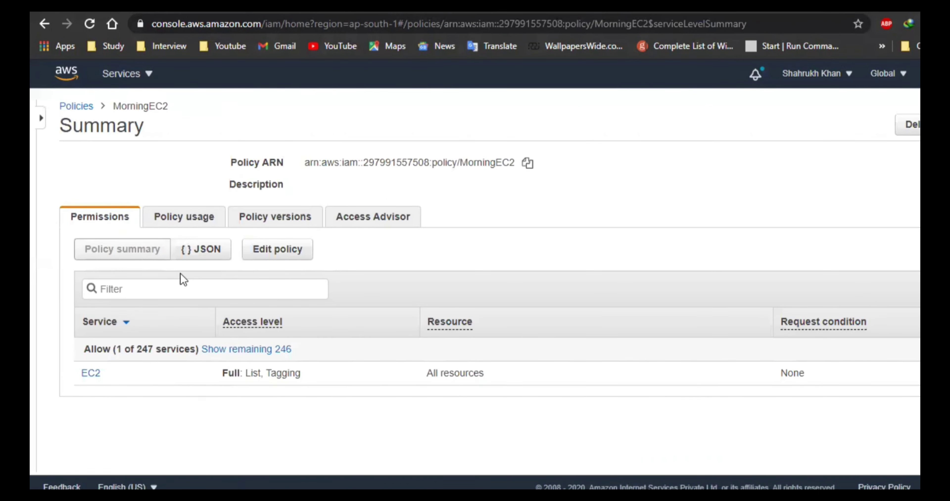
{"action": "left_click", "coordinate": [208, 255]}
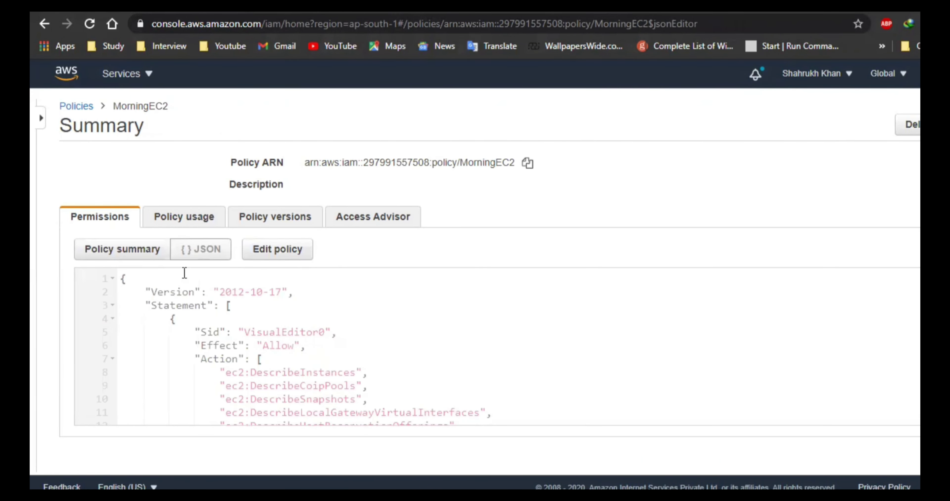
Copy the entire MorningEC2 policy JSON and paste it into a new Notepad document
{"action": "left_click", "coordinate": [126, 278]}
{"action": "key", "text": "ctrl+a"}
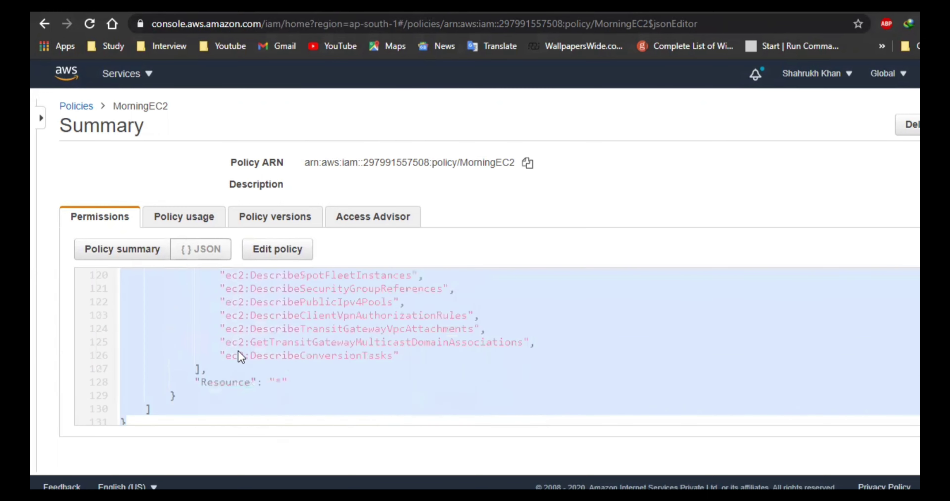
{"action": "right_click", "coordinate": [239, 356]}
{"action": "left_click", "coordinate": [269, 180]}
{"action": "key", "text": "alt+Tab"}
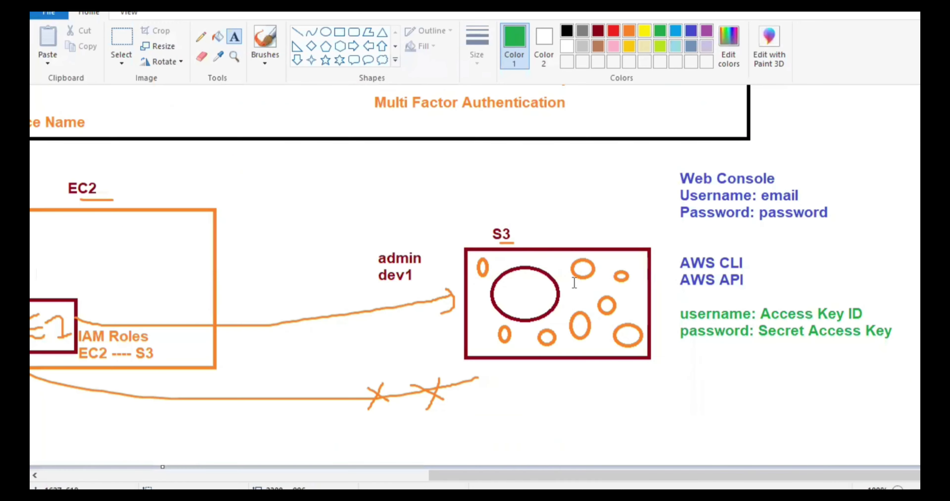
{"action": "key", "text": "super+r"}
{"action": "left_click", "coordinate": [148, 465]}
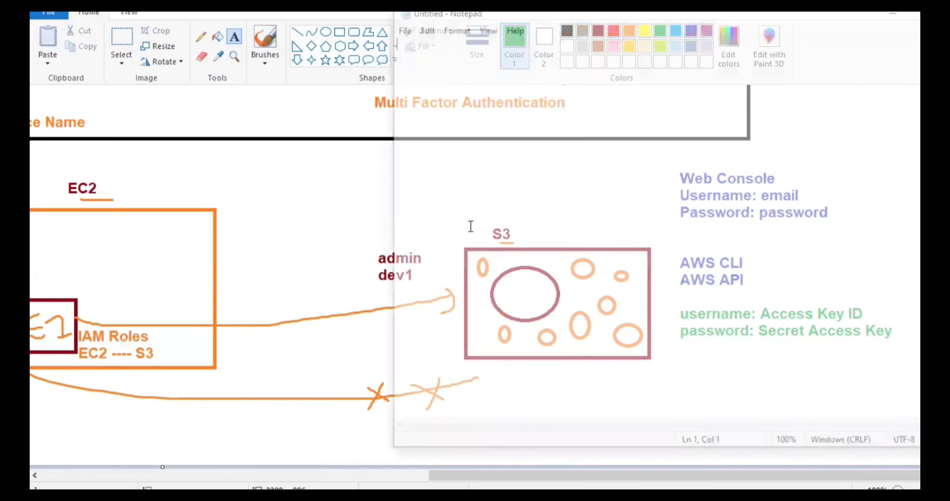
{"action": "key", "text": "ctrl+v"}
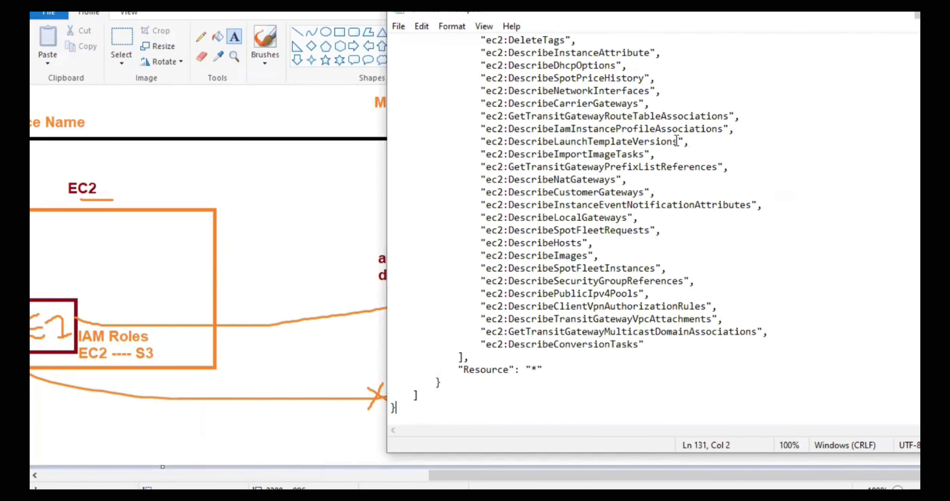
Examine the pasted policy from its beginning in a maximized window, checking the listed EC2 Describe actions, CreateTags and the Effect value
{"action": "key", "text": "super+Up"}
{"action": "scroll", "coordinate": [488, 229], "scroll_direction": "up", "scroll_amount": 20}
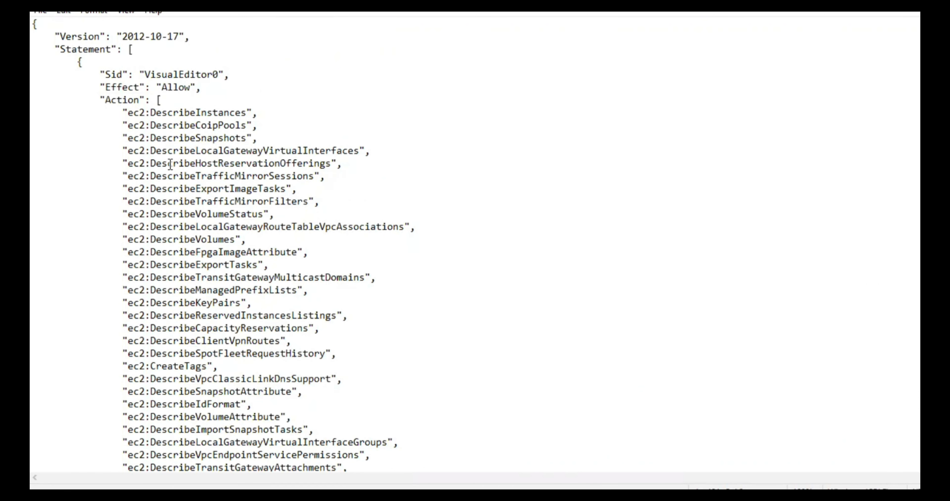
{"action": "left_click_drag", "start_coordinate": [127, 112], "coordinate": [224, 112]}
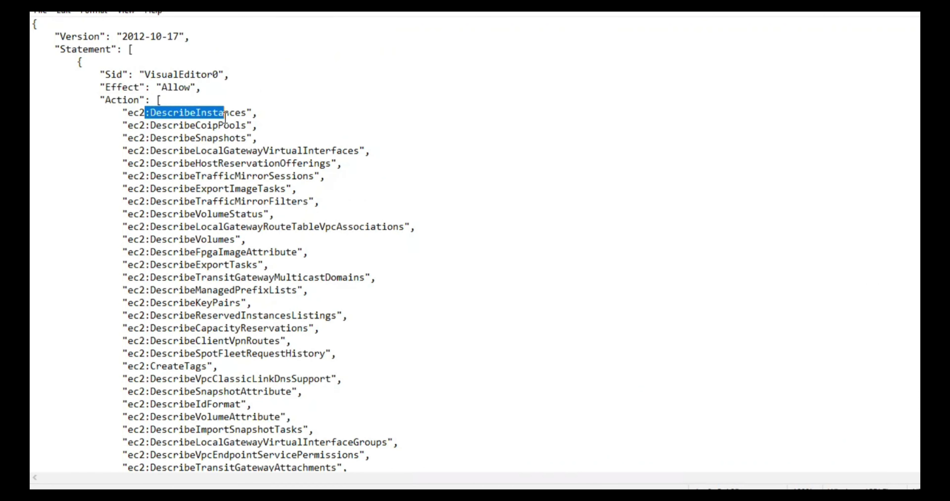
{"action": "left_click_drag", "start_coordinate": [150, 124], "coordinate": [252, 151]}
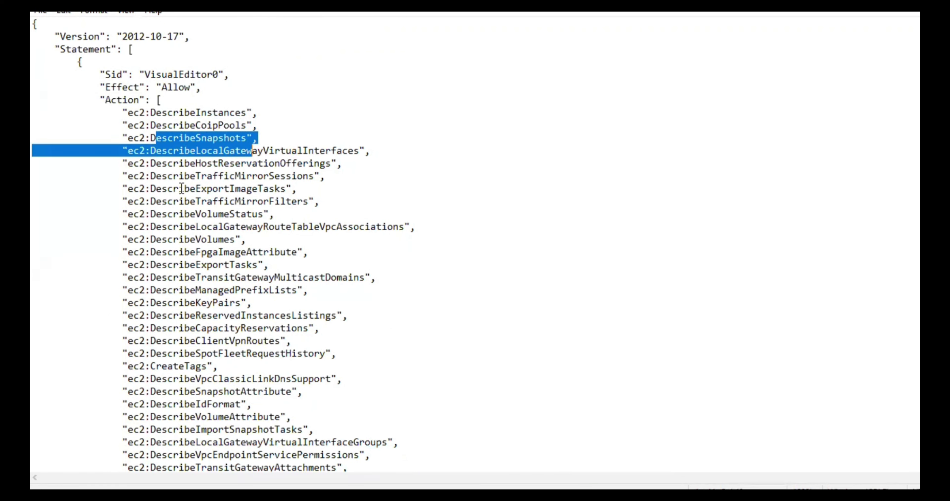
{"action": "left_click_drag", "start_coordinate": [156, 240], "coordinate": [239, 240]}
{"action": "left_click_drag", "start_coordinate": [178, 290], "coordinate": [240, 303]}
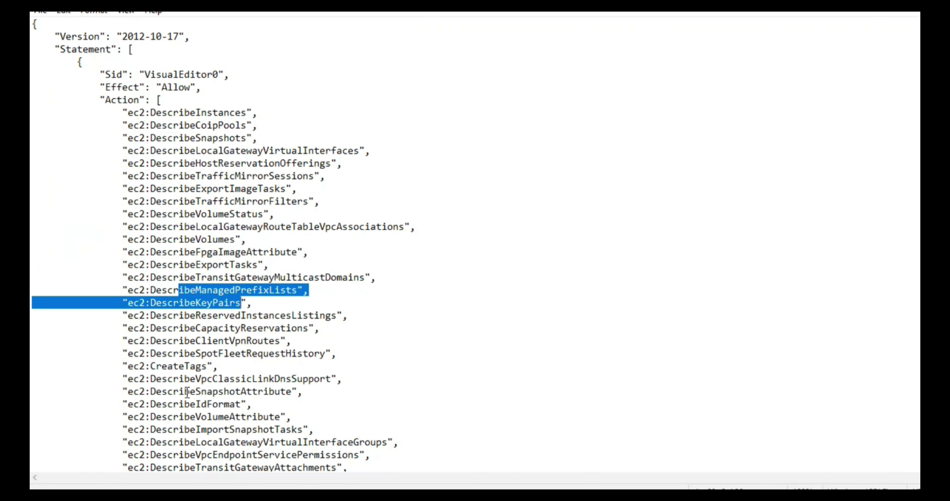
{"action": "left_click_drag", "start_coordinate": [166, 367], "coordinate": [207, 367]}
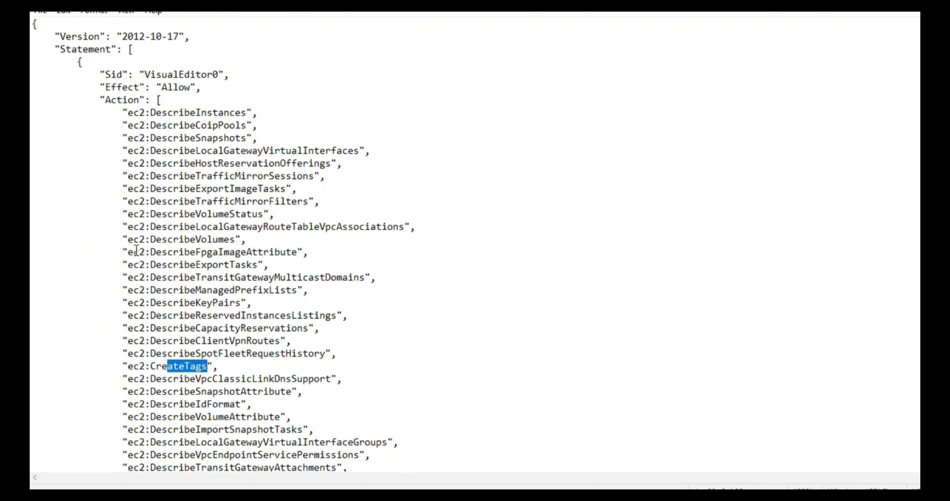
{"action": "double_click", "coordinate": [173, 88]}
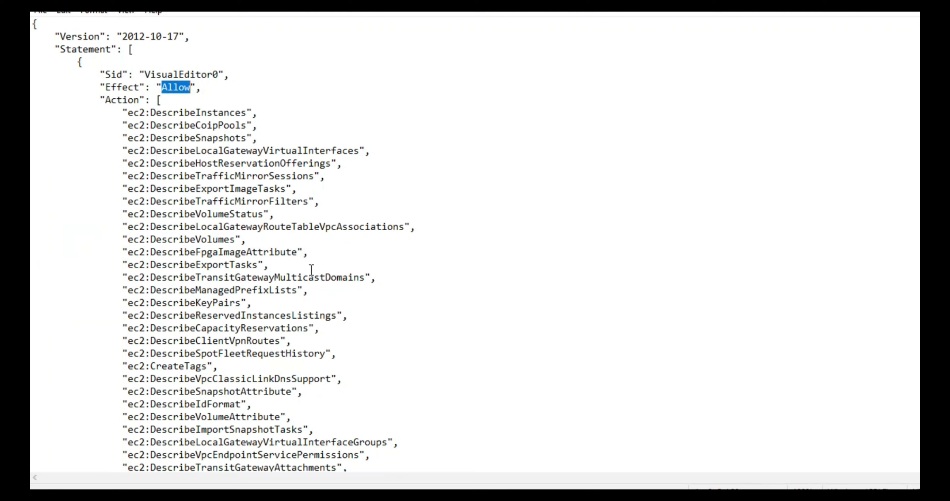
{"action": "left_click", "coordinate": [219, 78]}
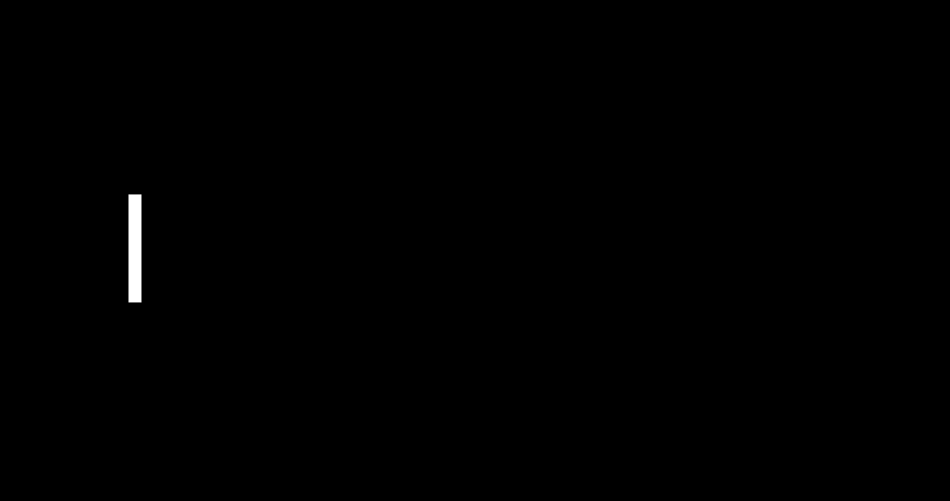